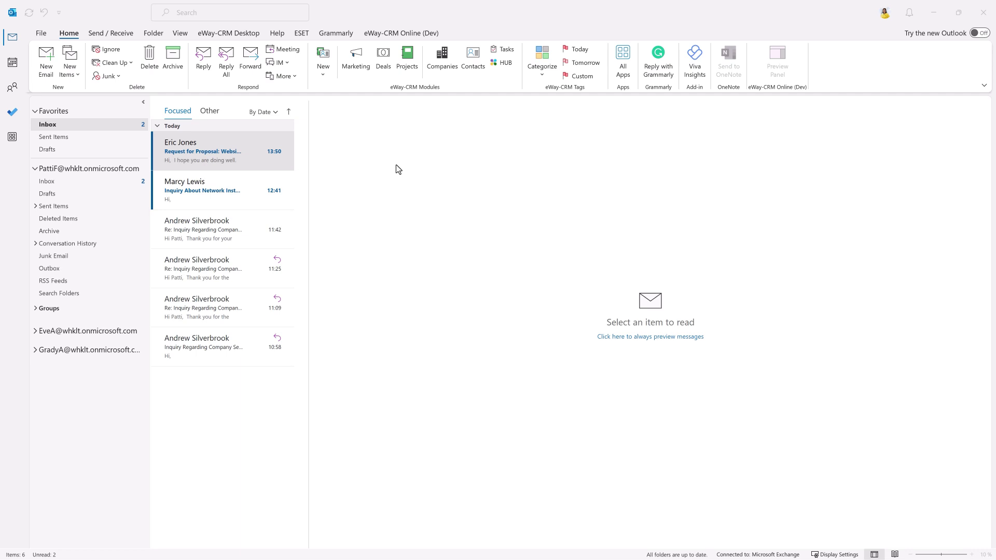
Convert the network installation inquiry email into a new contact auto-filled from the sender's signature
left_click(229, 192)
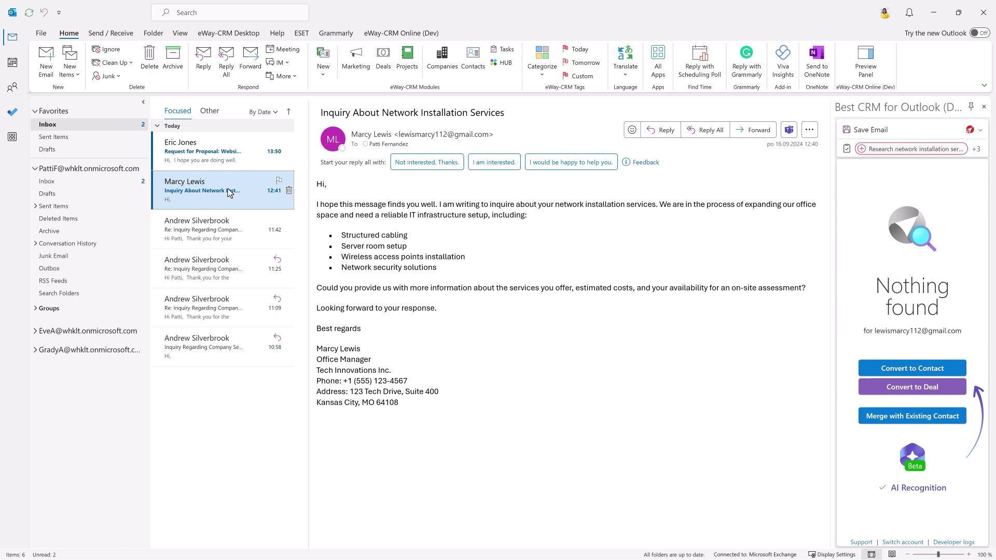
right_click(230, 193)
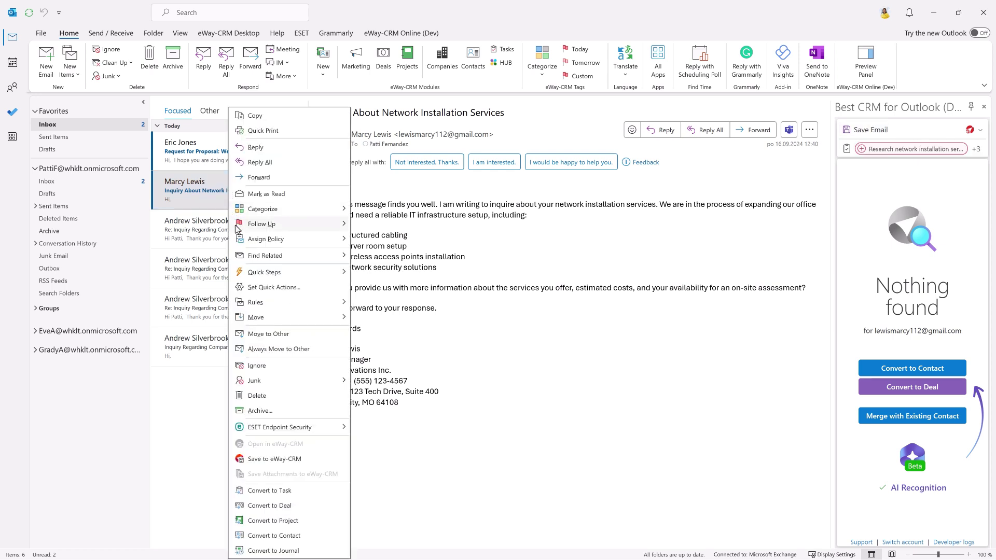
left_click(273, 536)
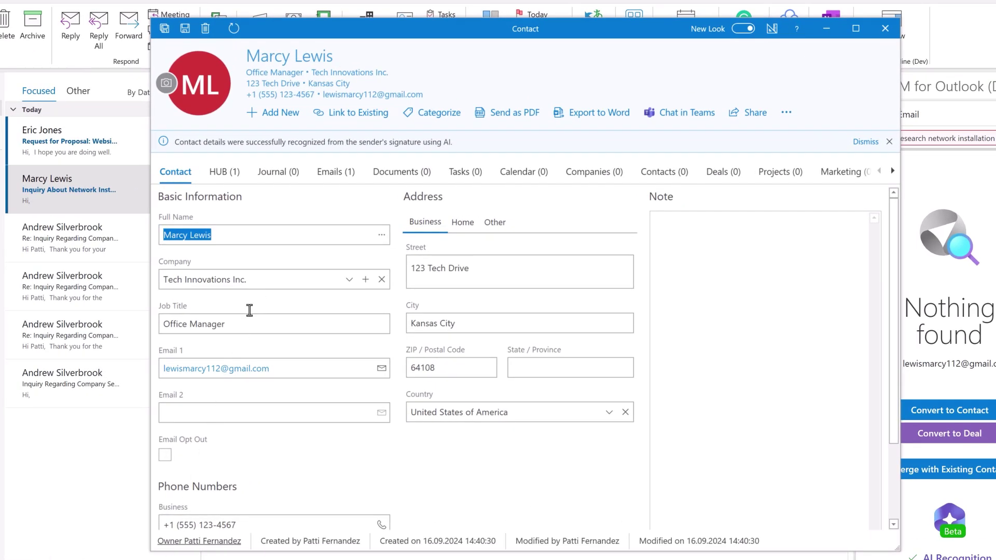
scroll(262, 418, "down", 2)
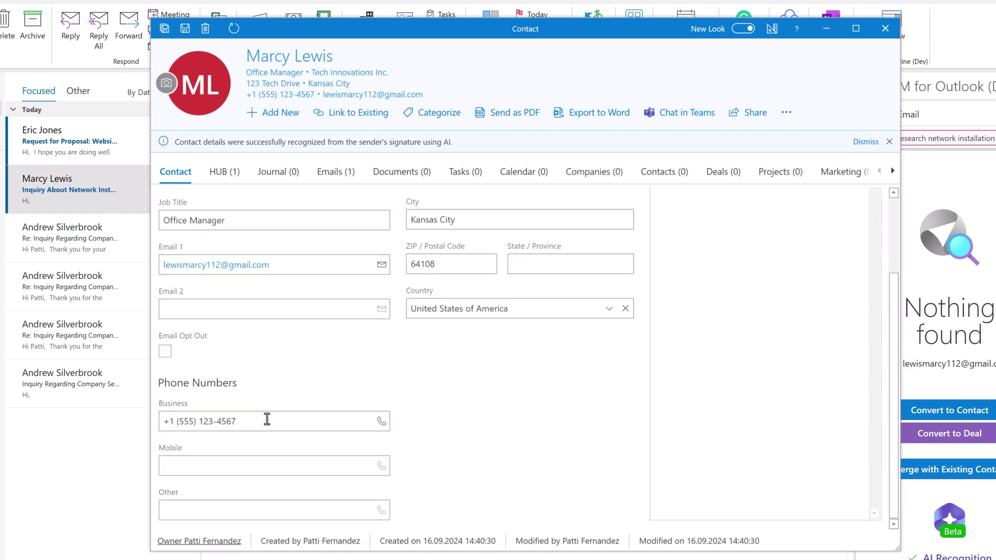
scroll(297, 411, "up", 2)
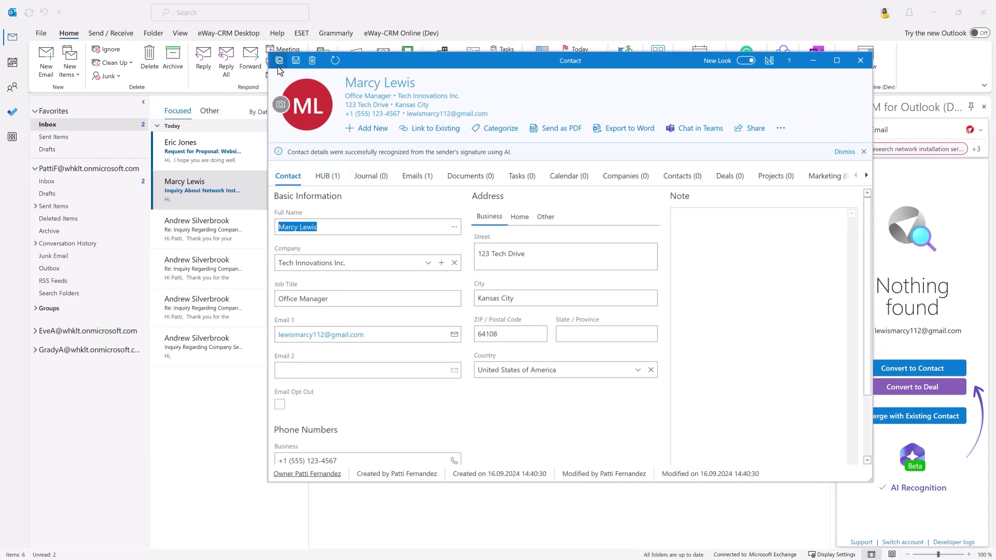
Save the new contact, then view the website redesign proposal sender's full contact record
left_click(279, 63)
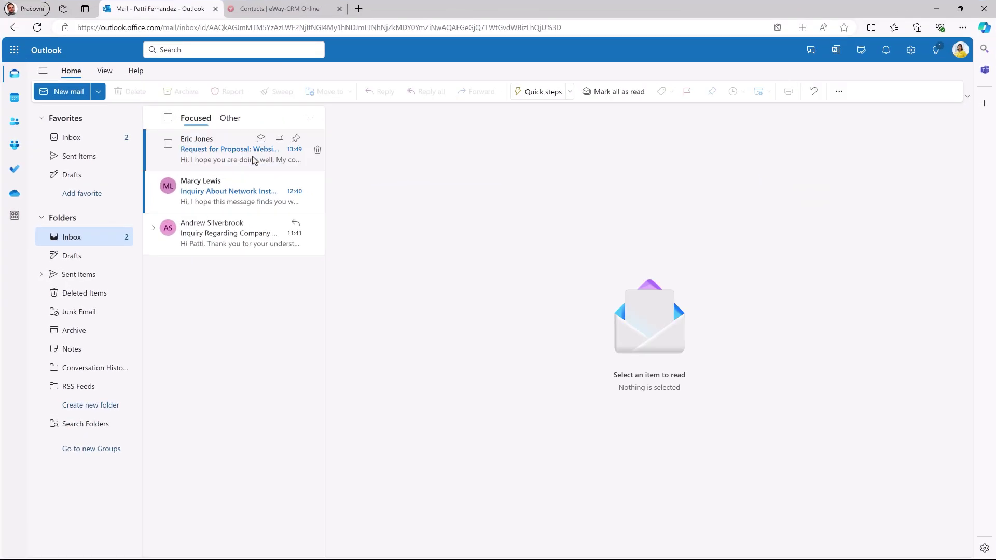
left_click(351, 183)
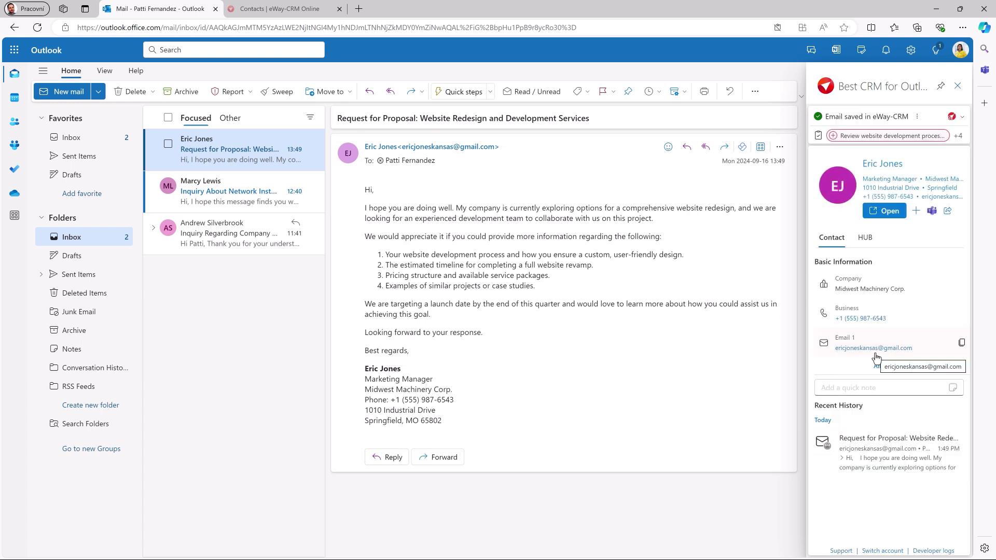
left_click(887, 366)
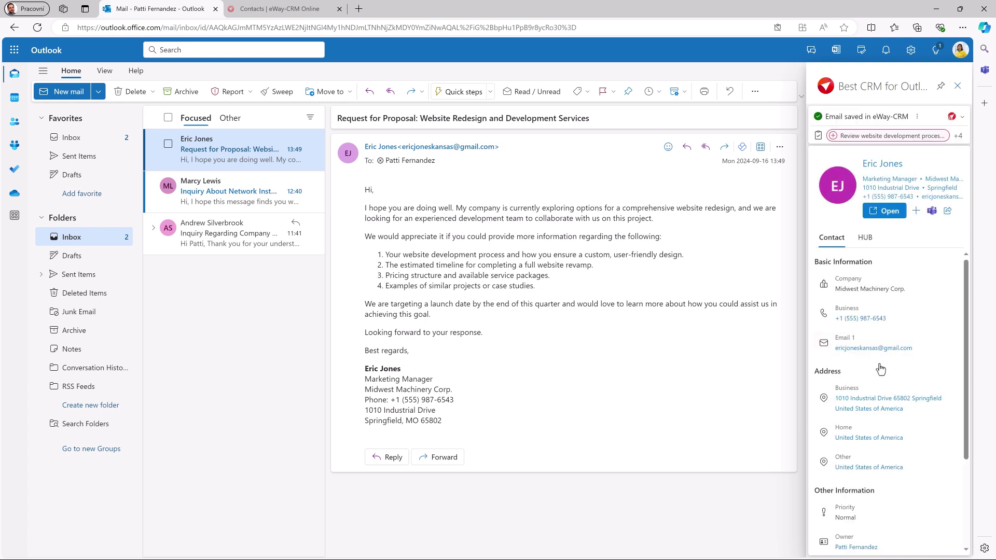
left_click(890, 212)
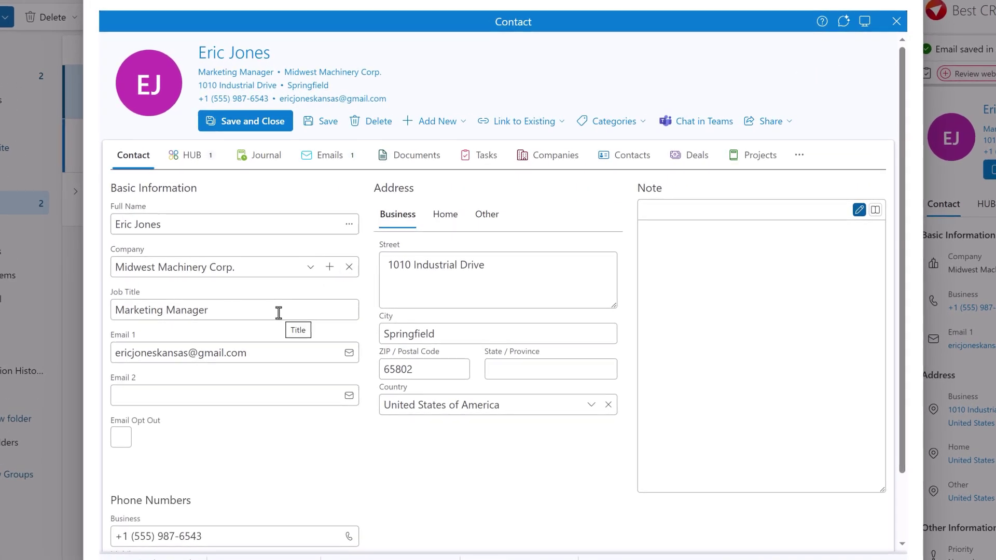
scroll(272, 418, "down", 1)
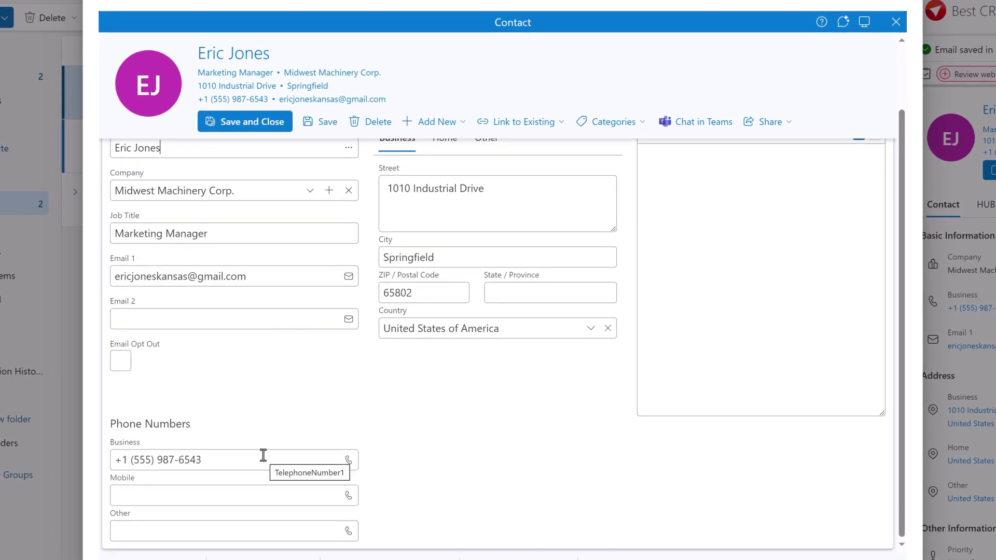
scroll(280, 441, "up", 1)
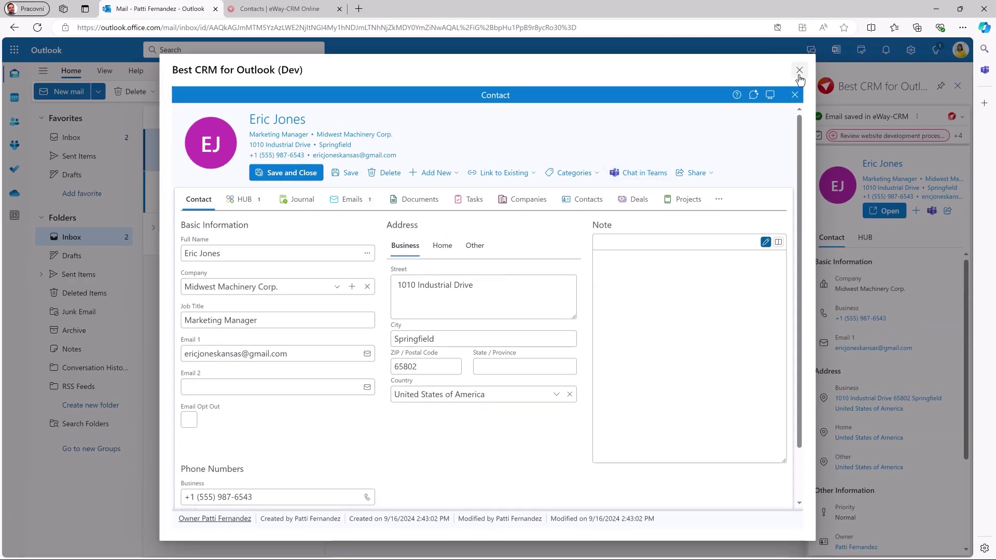
left_click(799, 70)
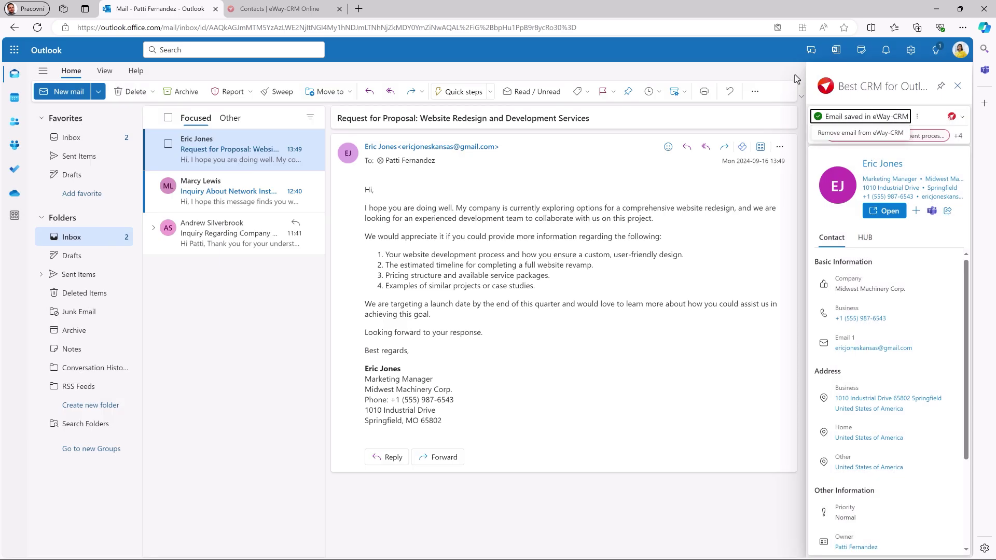
Go to the Emails module and group the list by the Sent On column
left_click(316, 16)
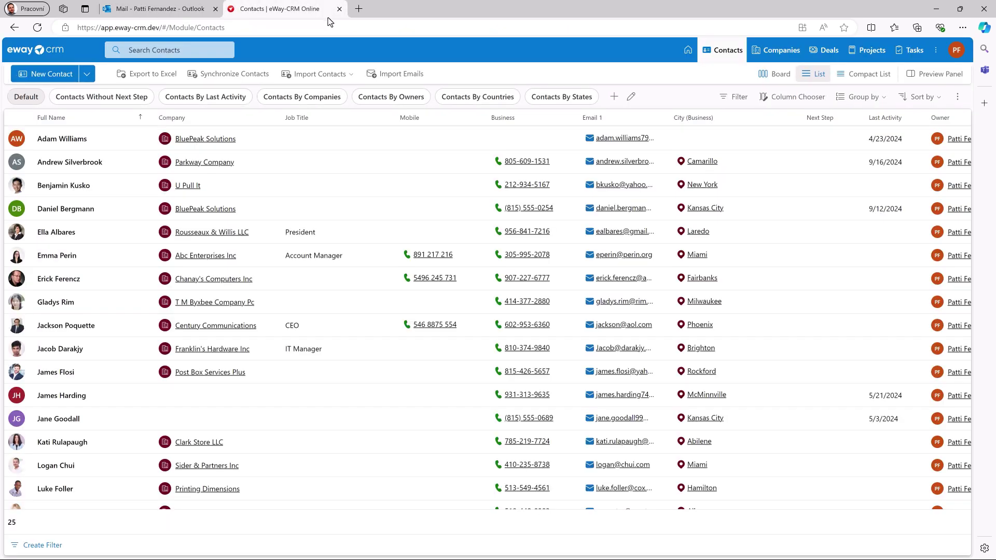
left_click(937, 51)
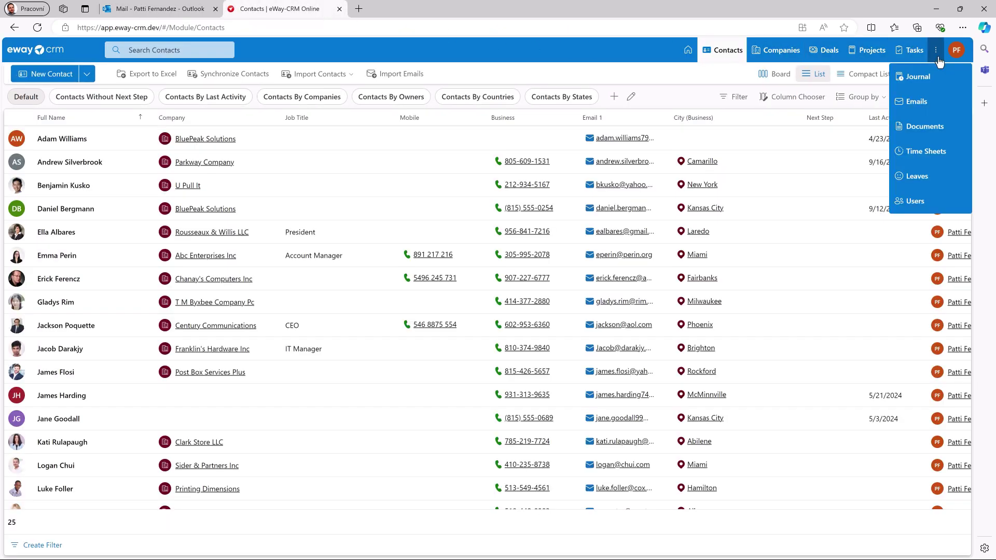
left_click(930, 101)
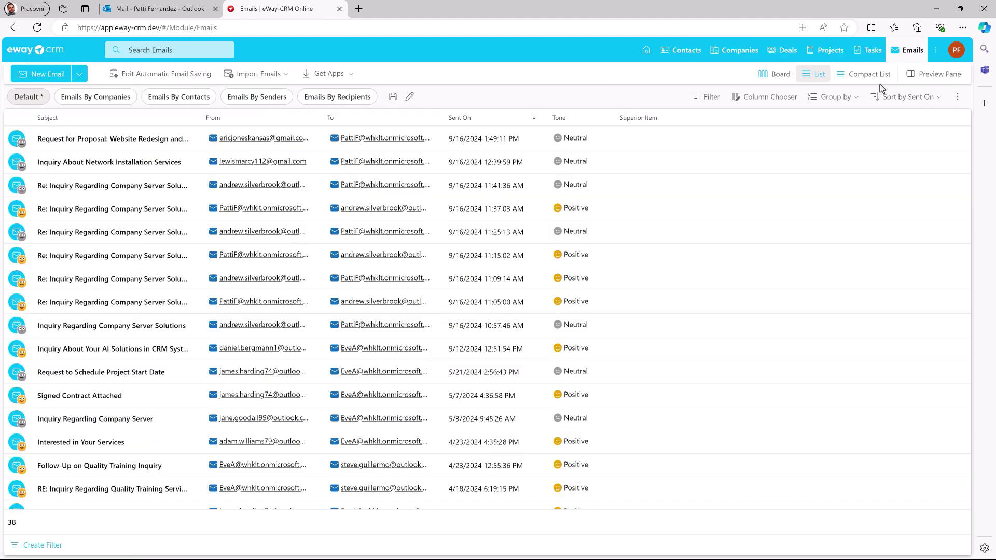
right_click(500, 122)
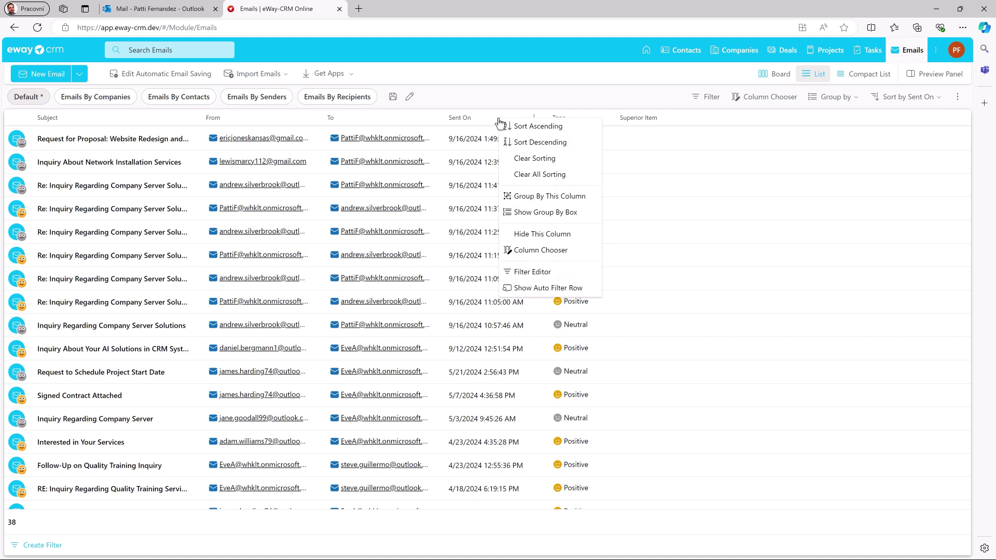
left_click(537, 202)
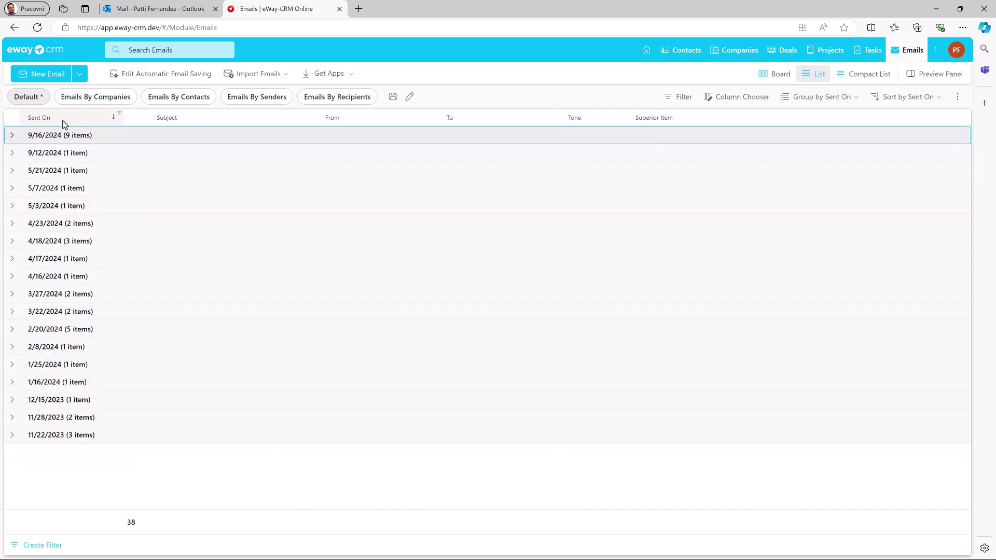
Switch Sent On grouping to Smart intervals, expand Today, and open the negative-tone server solutions reply
right_click(61, 119)
mouse_move(110, 255)
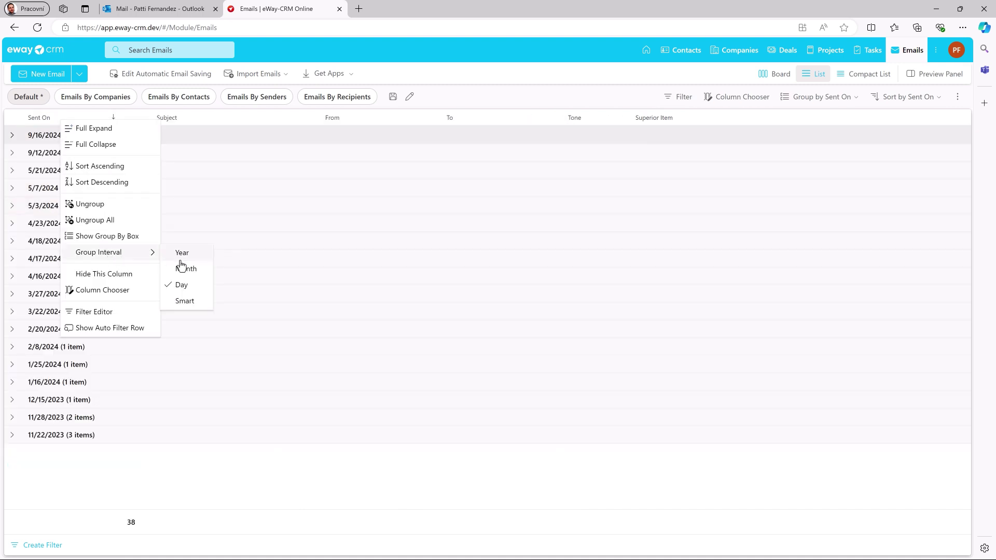
left_click(183, 302)
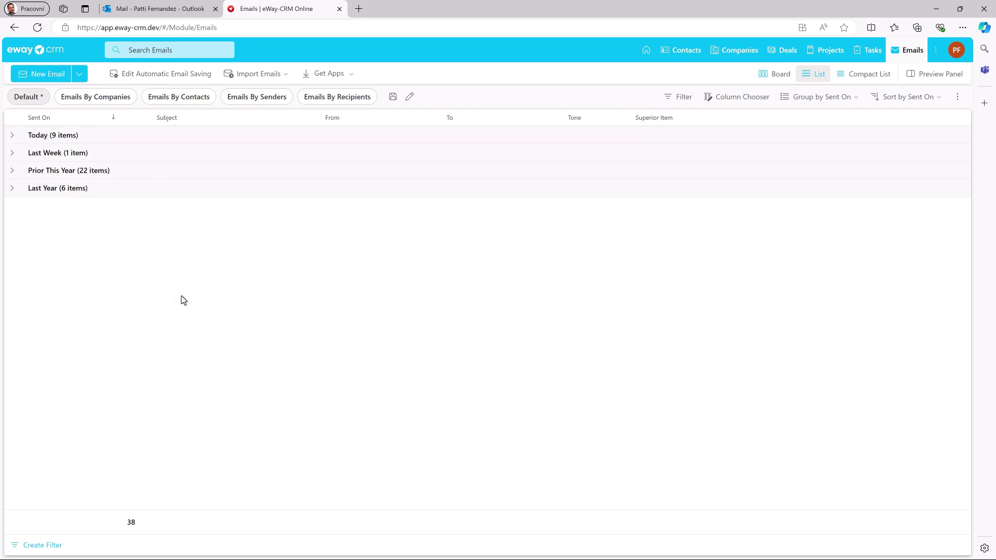
left_click(12, 137)
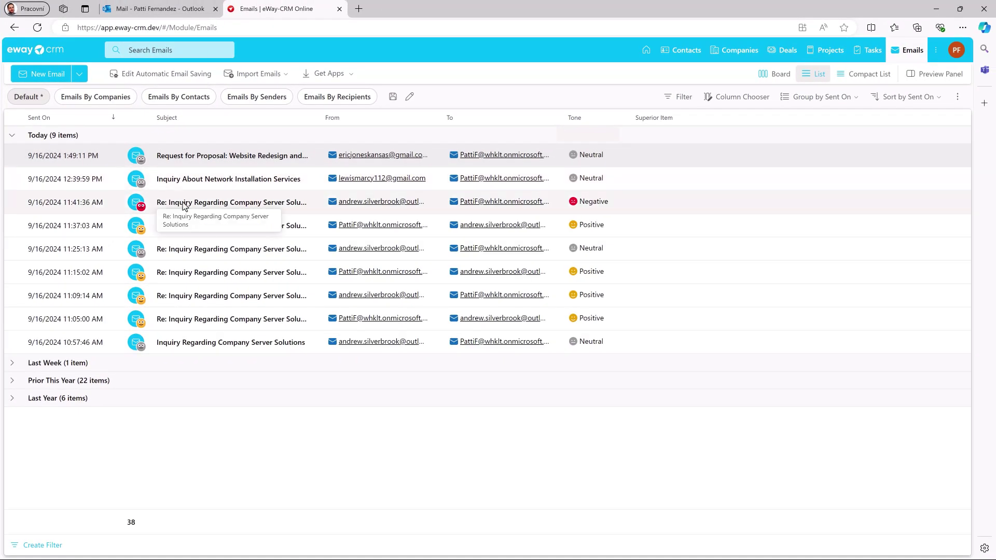
left_click(411, 300)
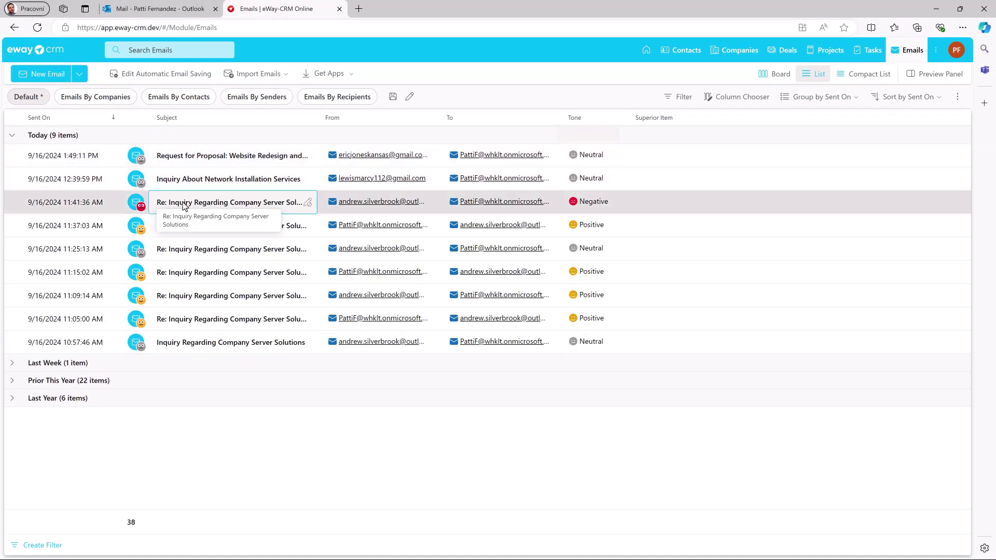
double_click(183, 203)
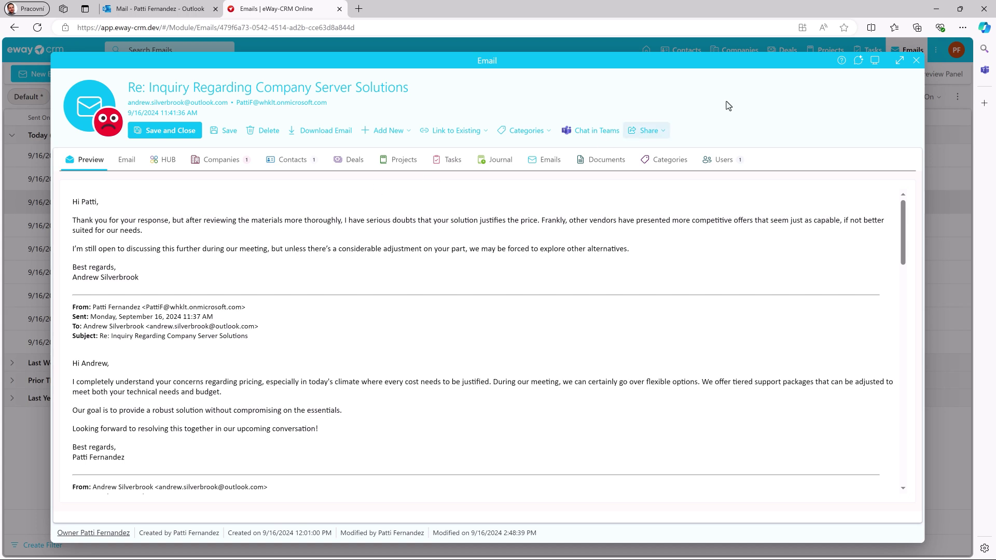
Reset the email list to the Default view, group it by From, and fully expand all sender groups
left_click(916, 60)
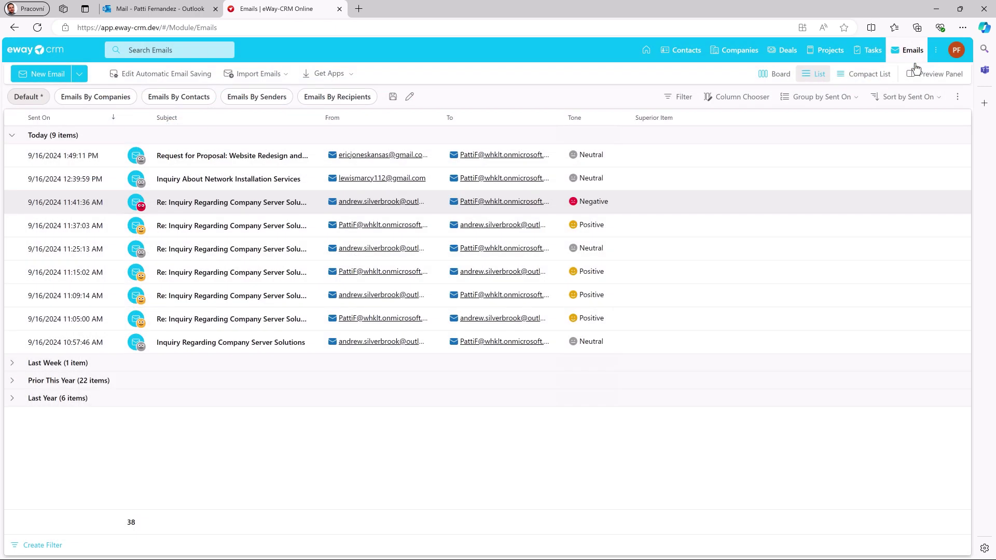
left_click(40, 104)
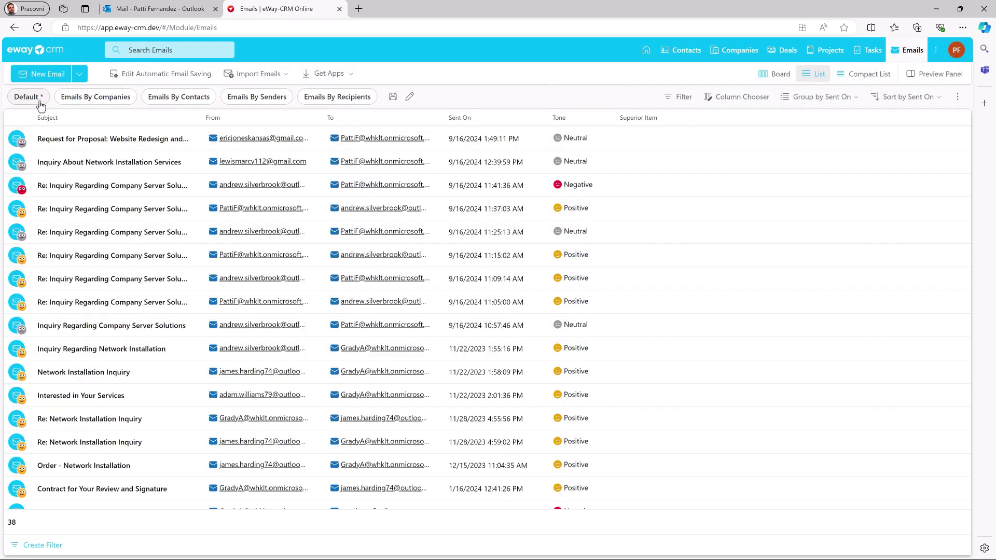
right_click(235, 123)
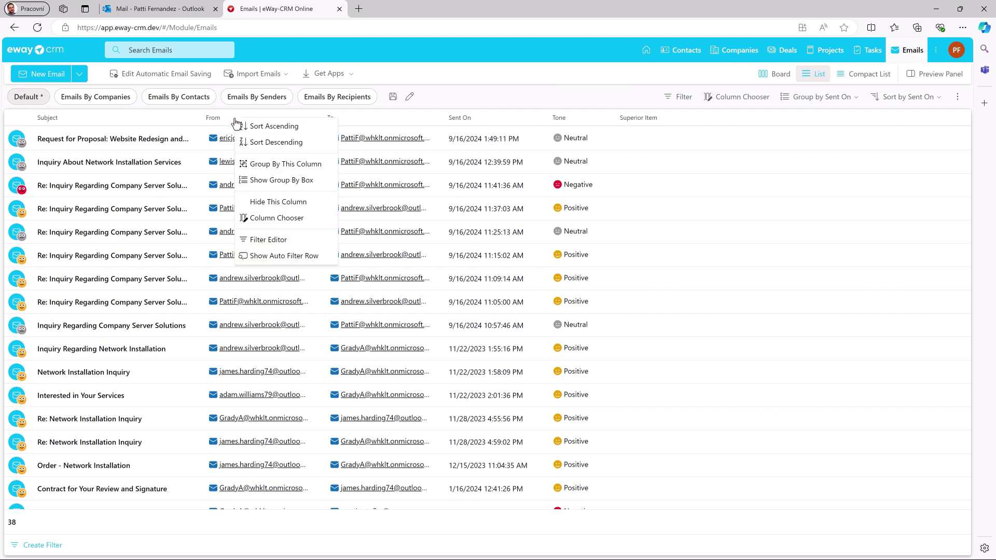
left_click(266, 166)
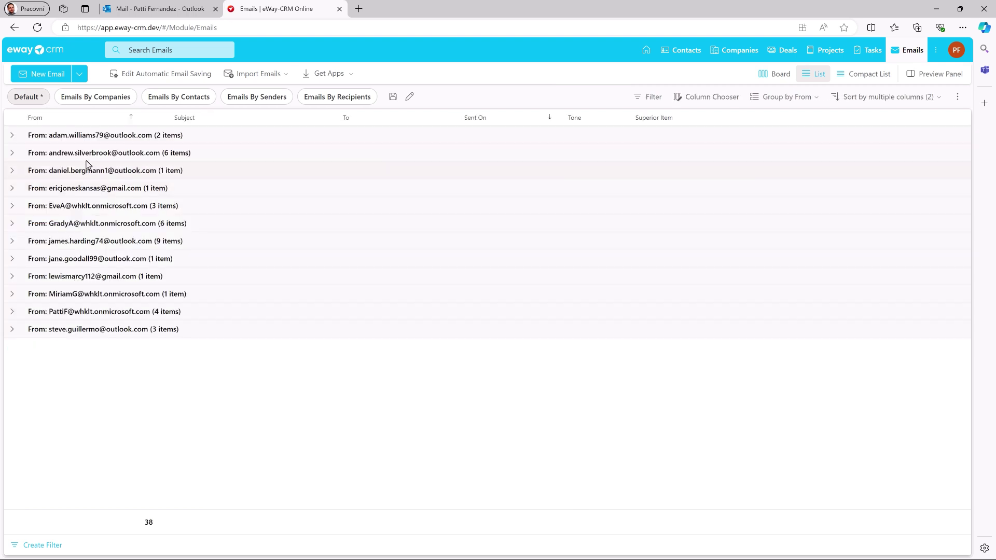
right_click(18, 121)
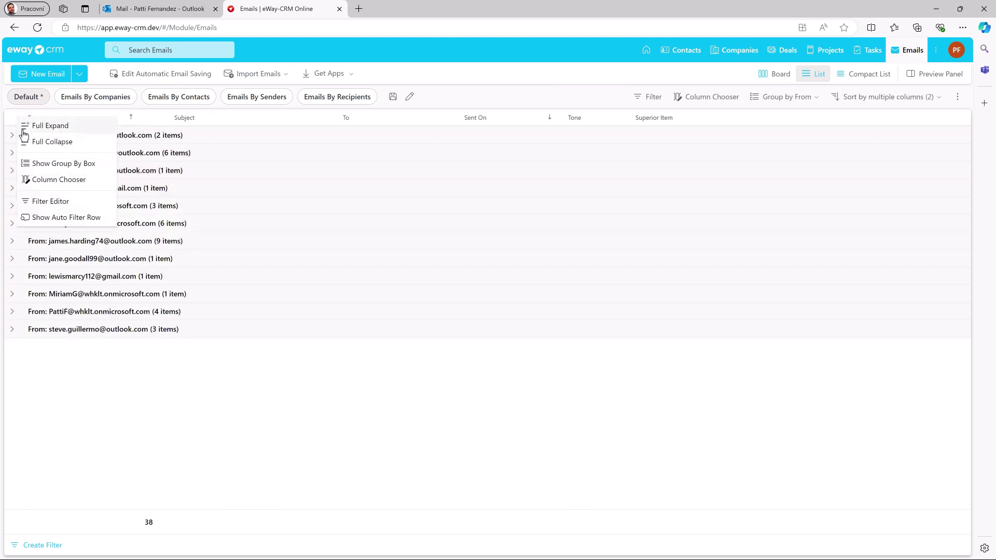
left_click(22, 127)
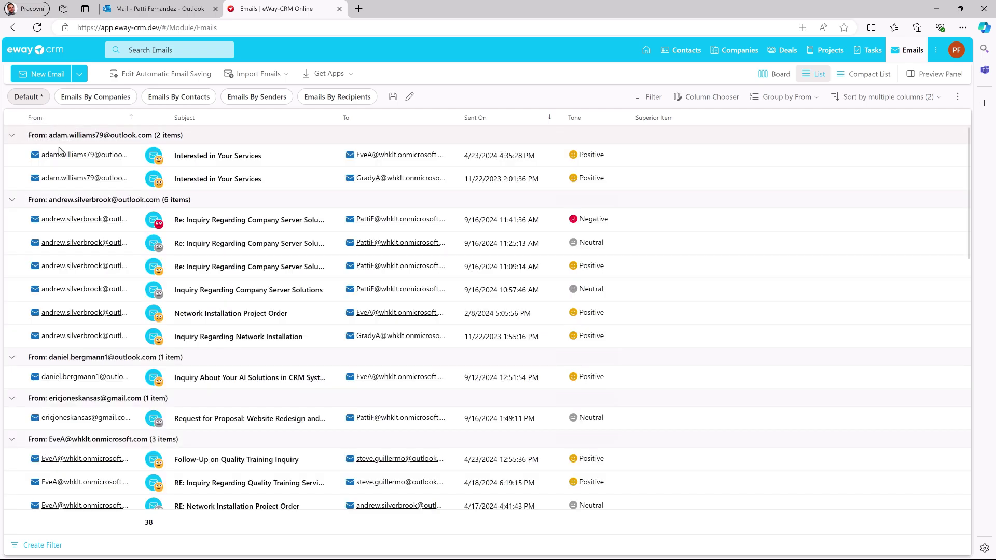
scroll(193, 243, "down", 2)
scroll(193, 243, "down", 4)
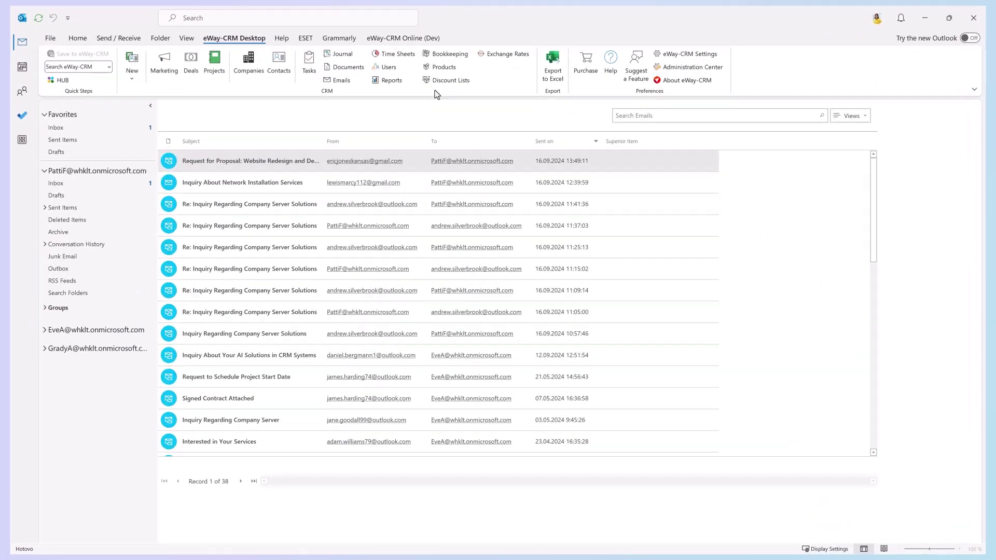
Add the Tone column after Sent on and Summary before Superior Item, then widen Summary
right_click(667, 144)
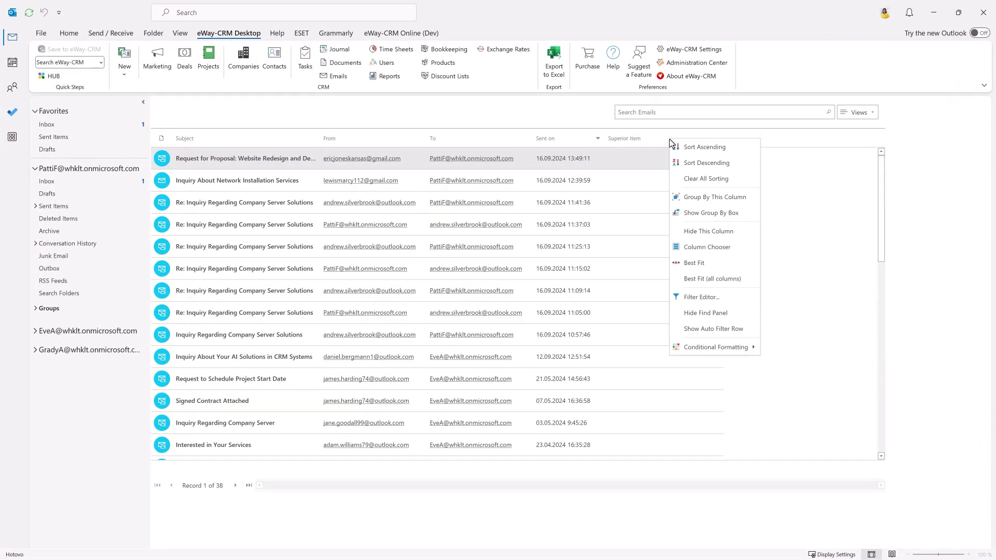
left_click(714, 249)
scroll(823, 402, "down", 5)
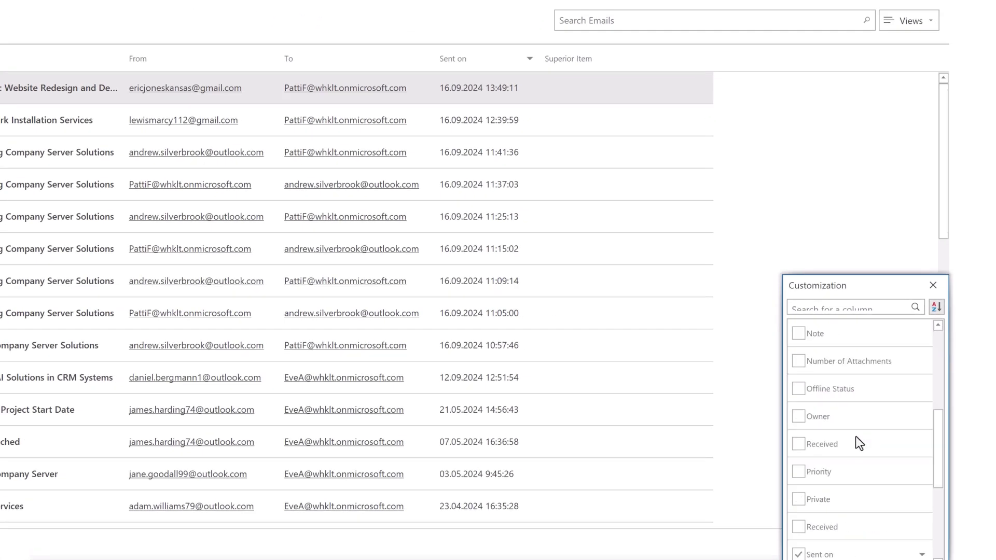
left_click_drag(851, 526, 540, 55)
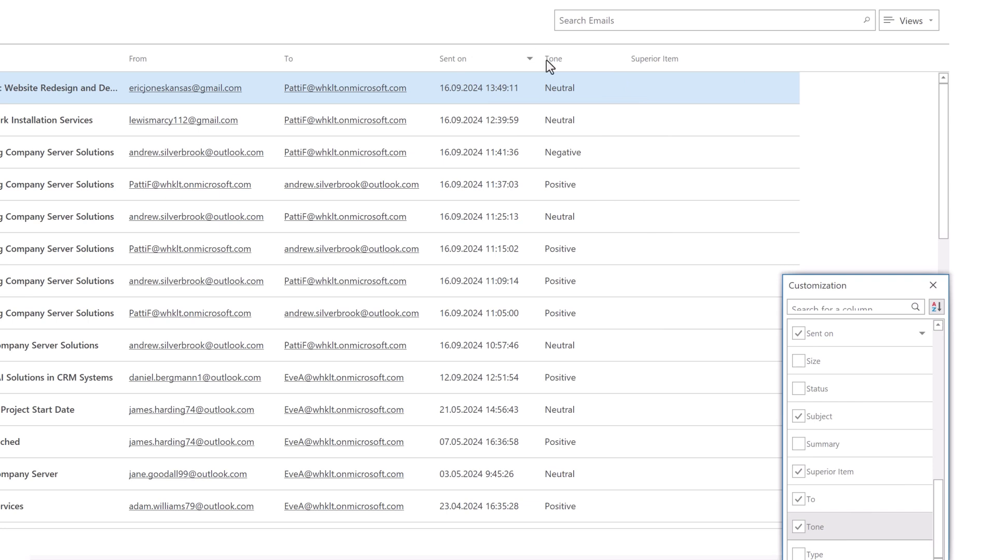
left_click_drag(842, 438, 634, 61)
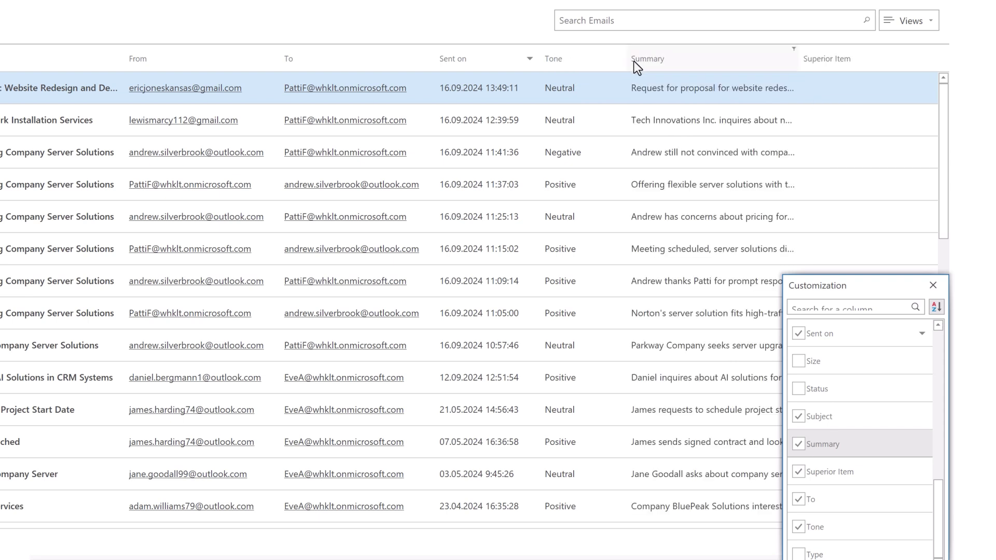
left_click(934, 287)
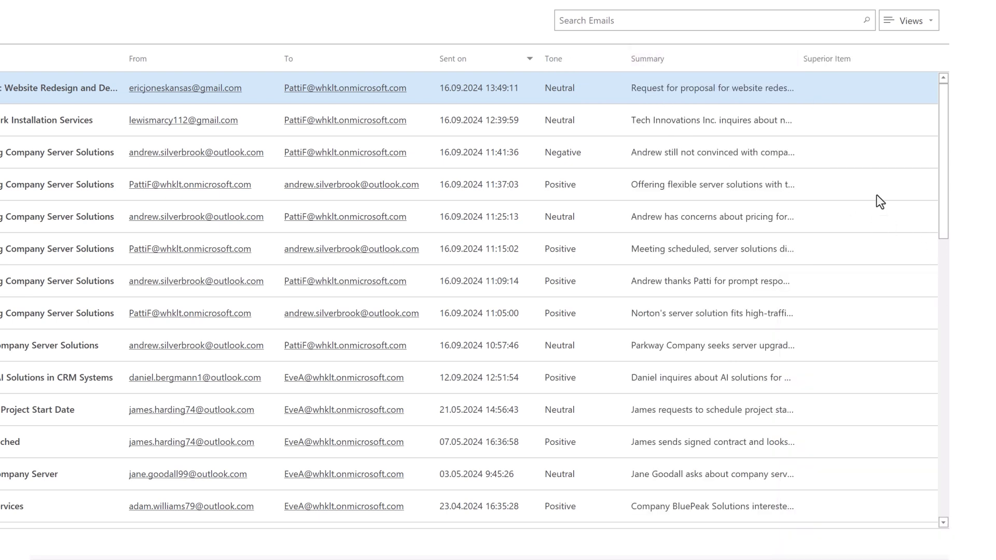
left_click_drag(846, 63, 923, 61)
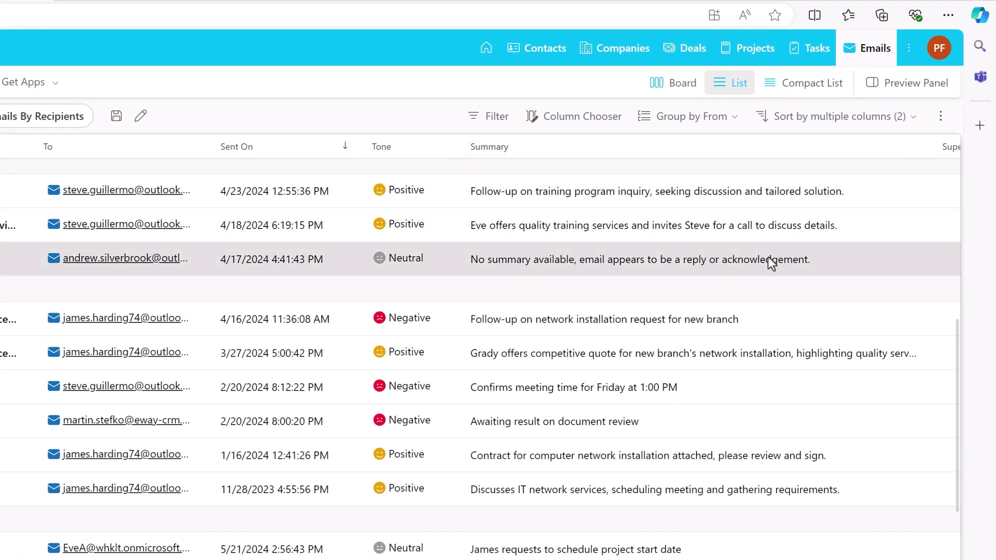
Replace the RE: Network Installation Project Order email's summary with a note that the regular customer's order was processed
left_click(772, 261)
double_click(772, 264)
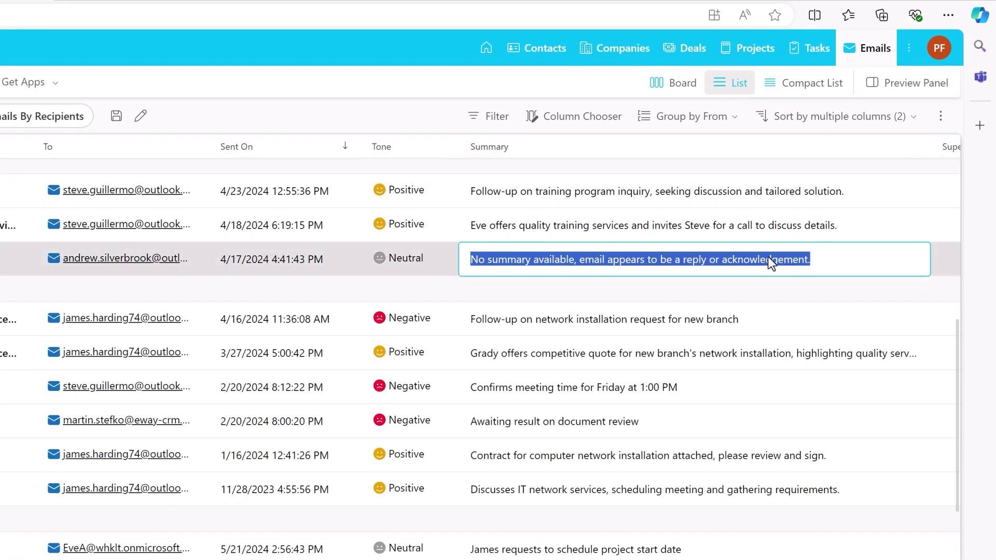
type("Eve processed")
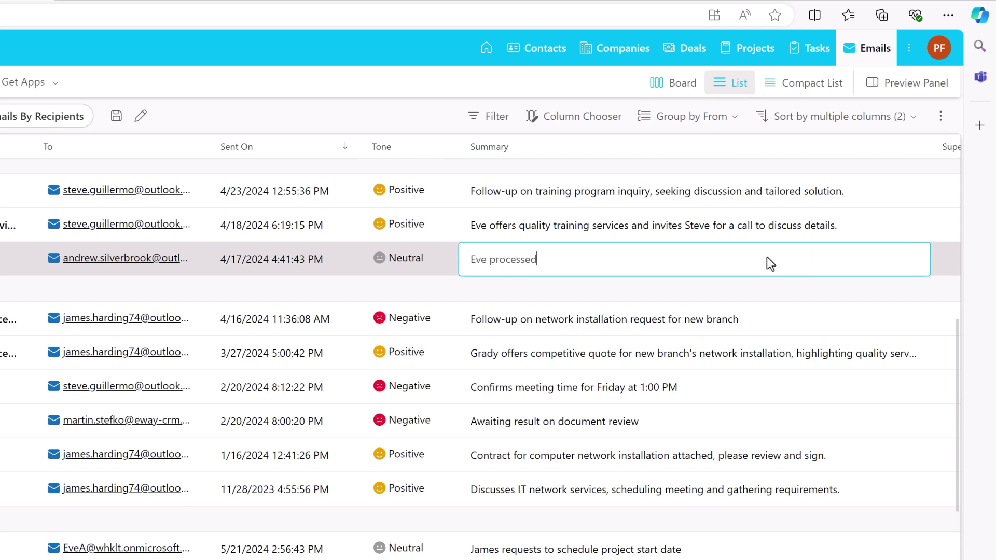
type(" the order from our regular customer")
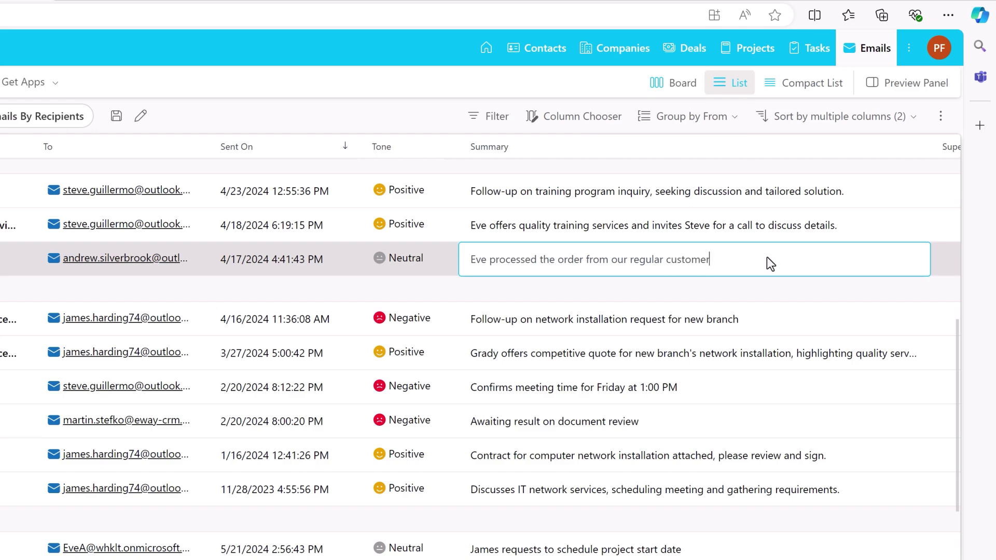
type(".")
key("Return")
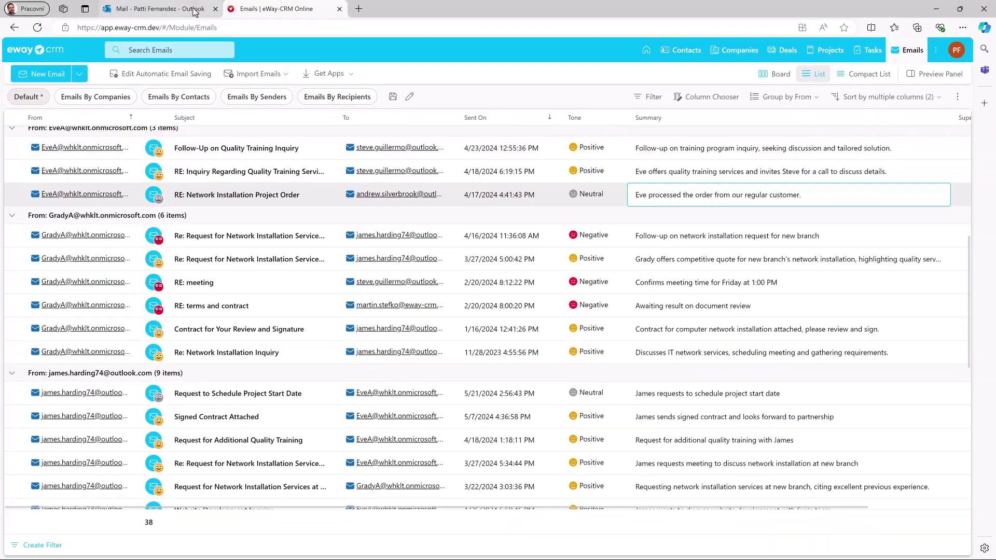
From the website redesign request email, create the quick task 'Estimate timeline for completing full website revamp'
left_click(195, 11)
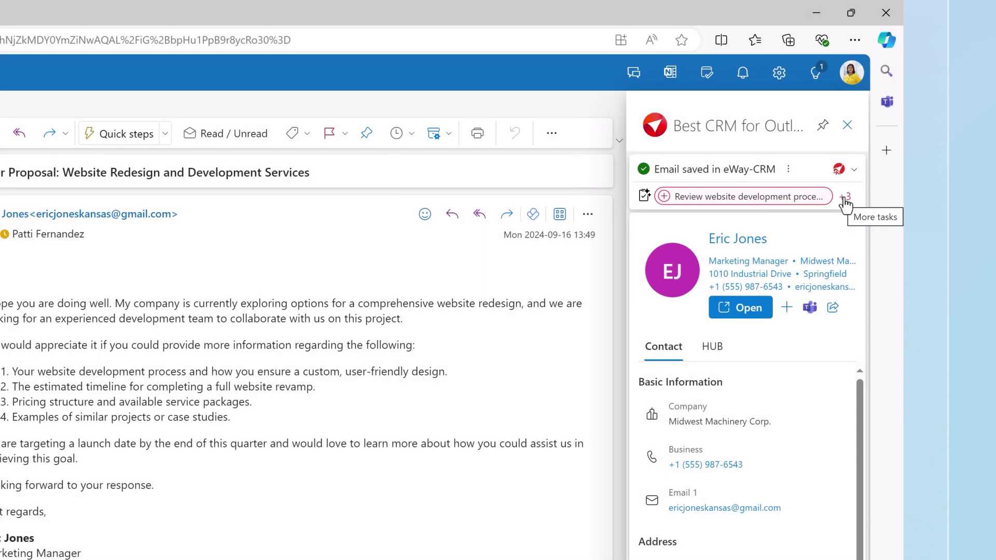
left_click(845, 198)
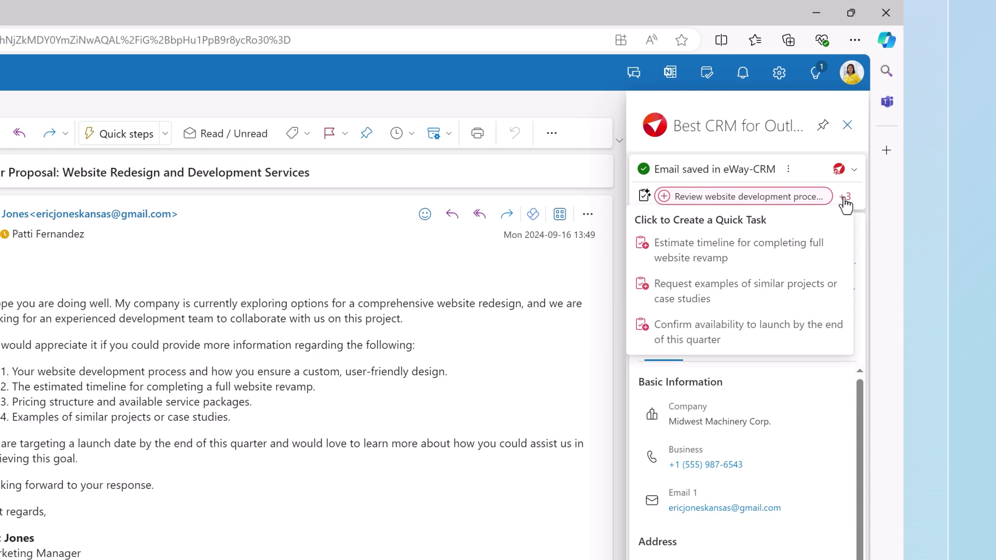
left_click(776, 257)
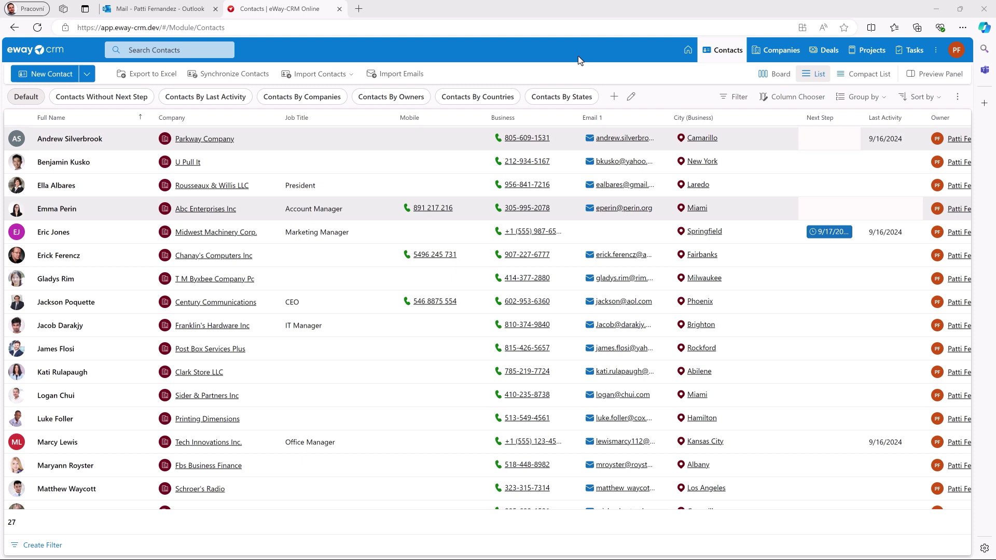
Import contacts from emails, dismissing two suggestions and converting the other 18 into contacts
left_click(335, 78)
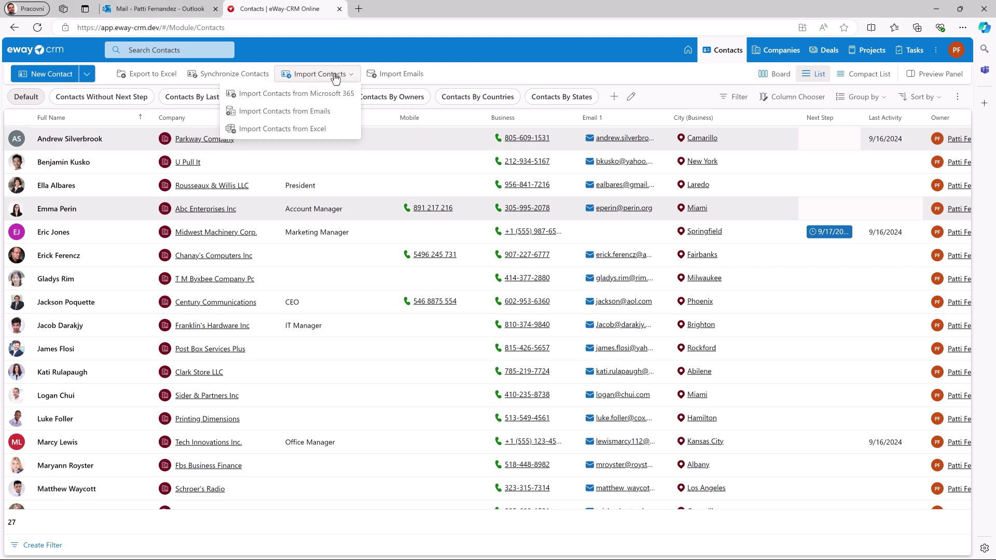
left_click(334, 111)
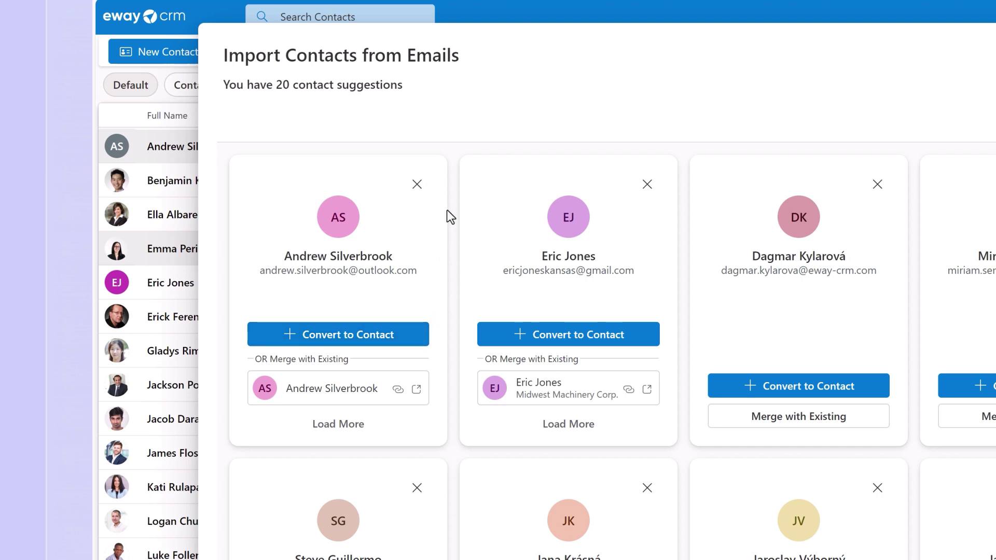
left_click(425, 189)
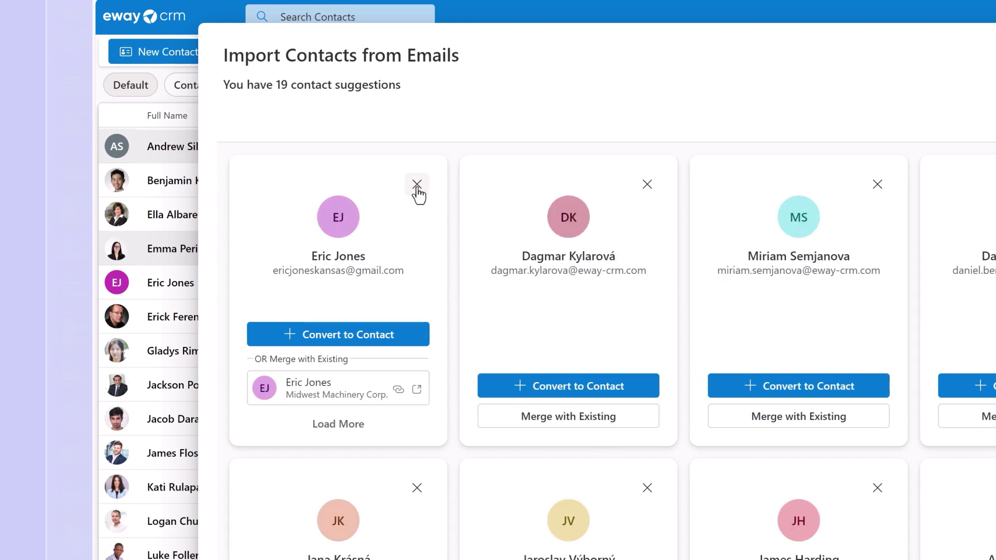
left_click(418, 189)
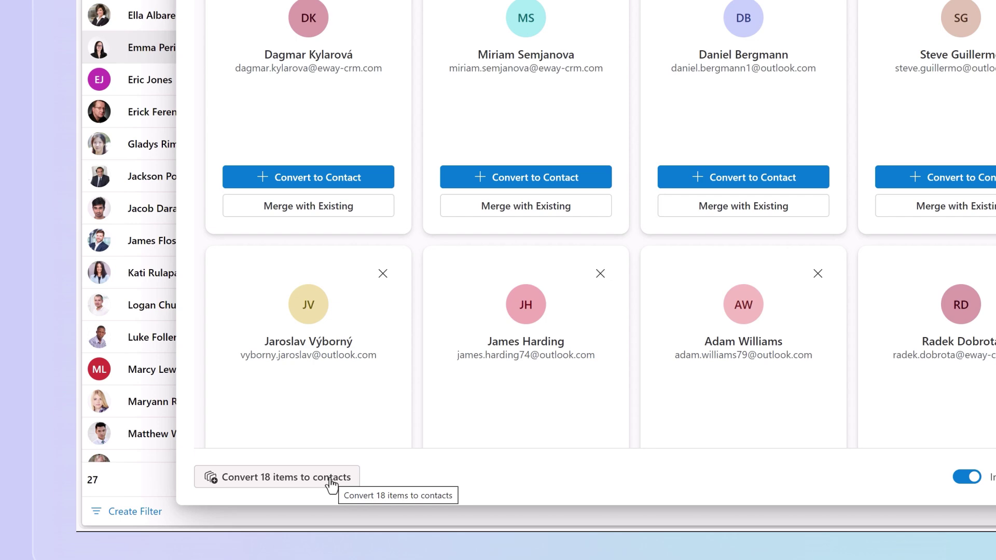
left_click(363, 469)
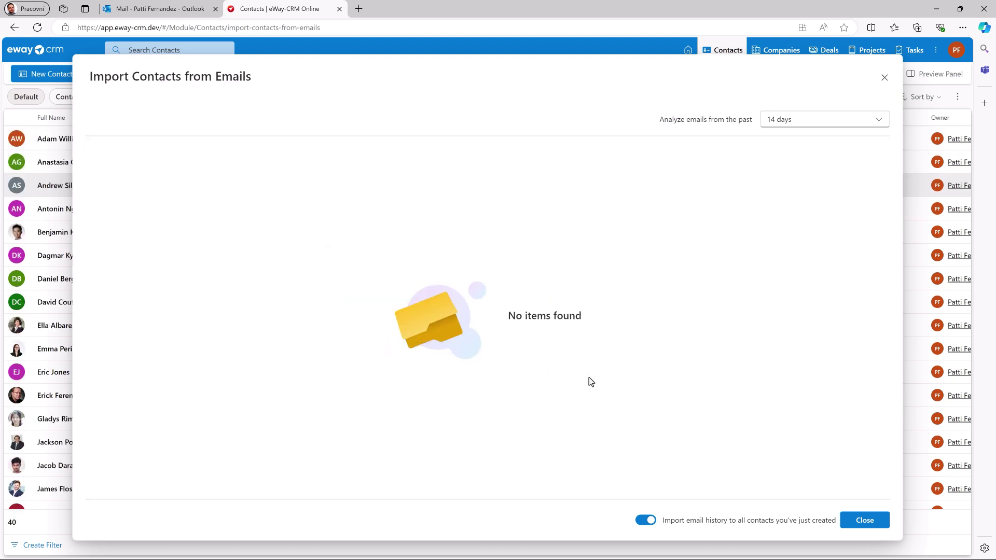
Finish the contact import and import email history for the newly created contacts
left_click(865, 522)
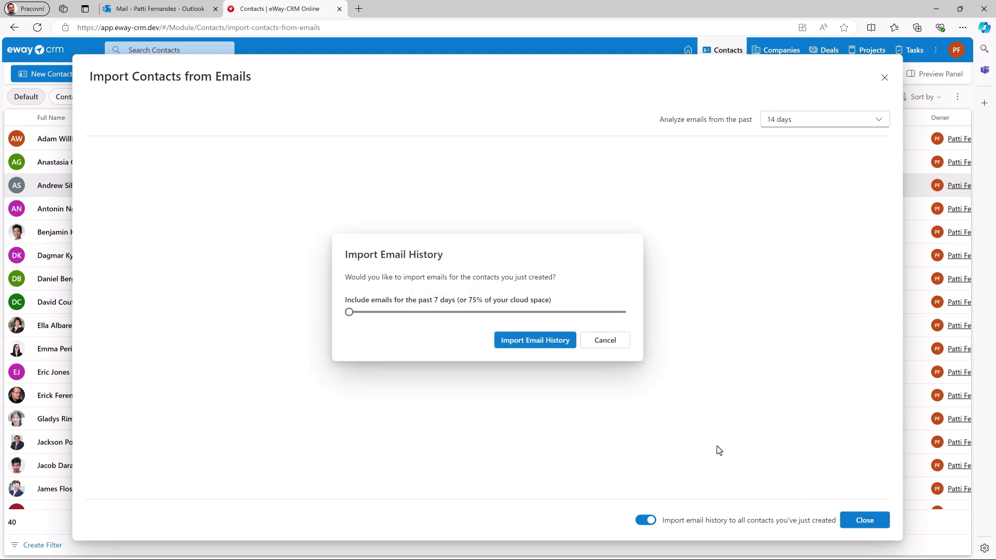
left_click(552, 343)
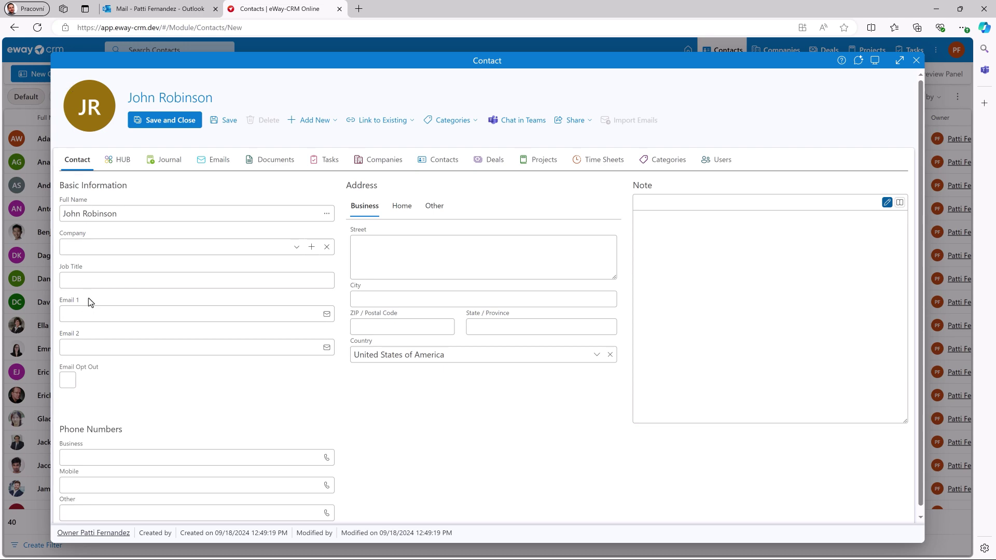
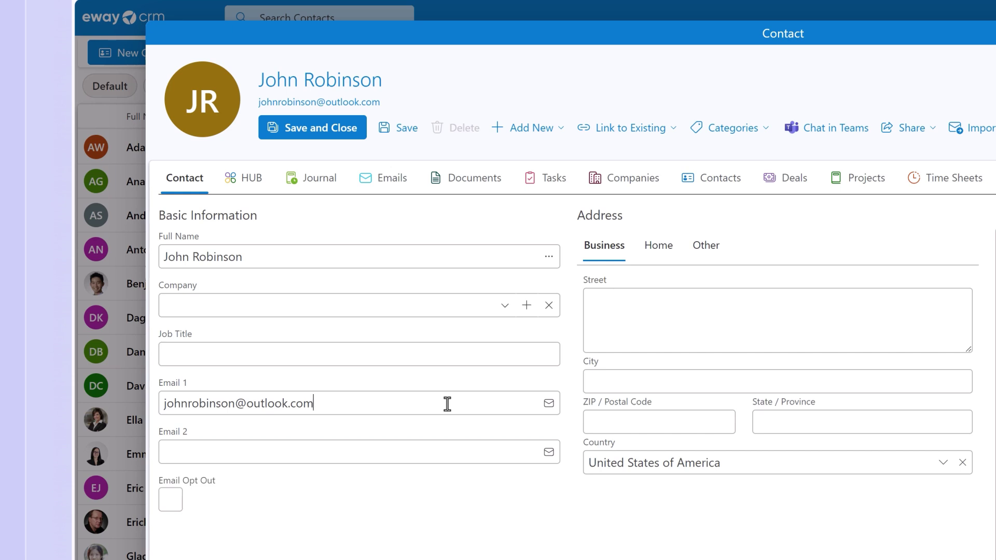
Enter the contact's full e-mail address in Email 1 and start a new company for them
left_click(527, 306)
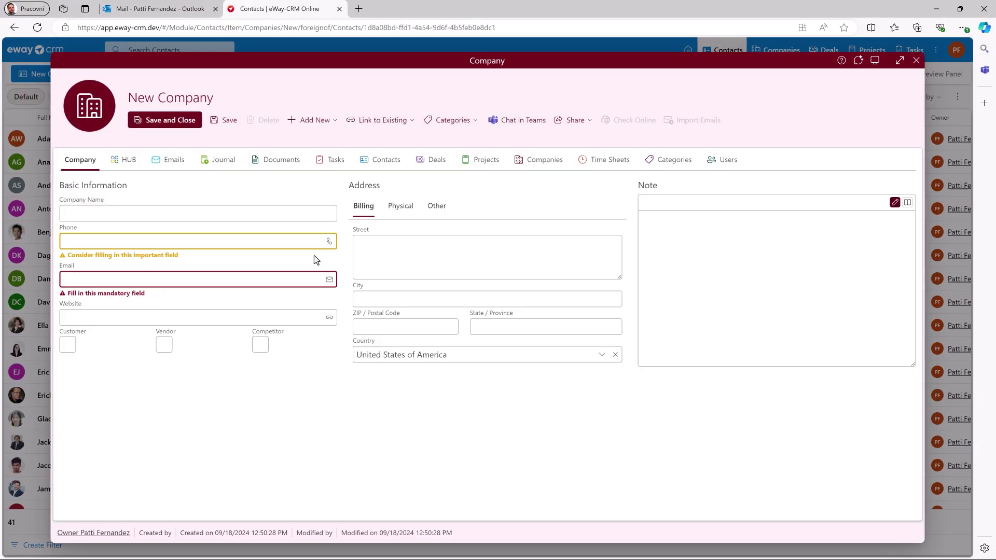
Enter 'Robinson & Son LLC' as the company name in the New Company form
type("Robinson & Son LLC")
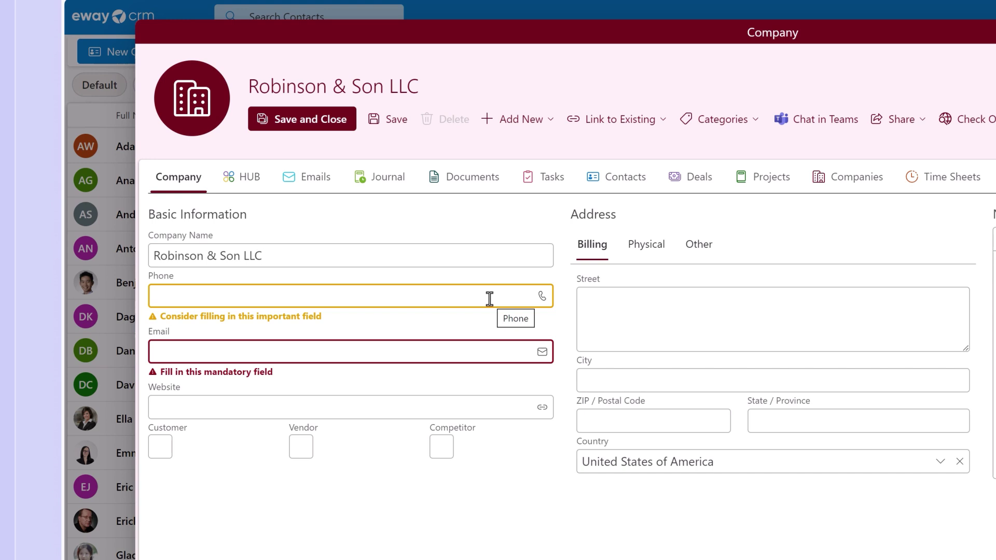
Move the Emails section between Journal and Documents, then discard the unsaved company
left_click(322, 192)
left_click_drag(322, 187, 403, 187)
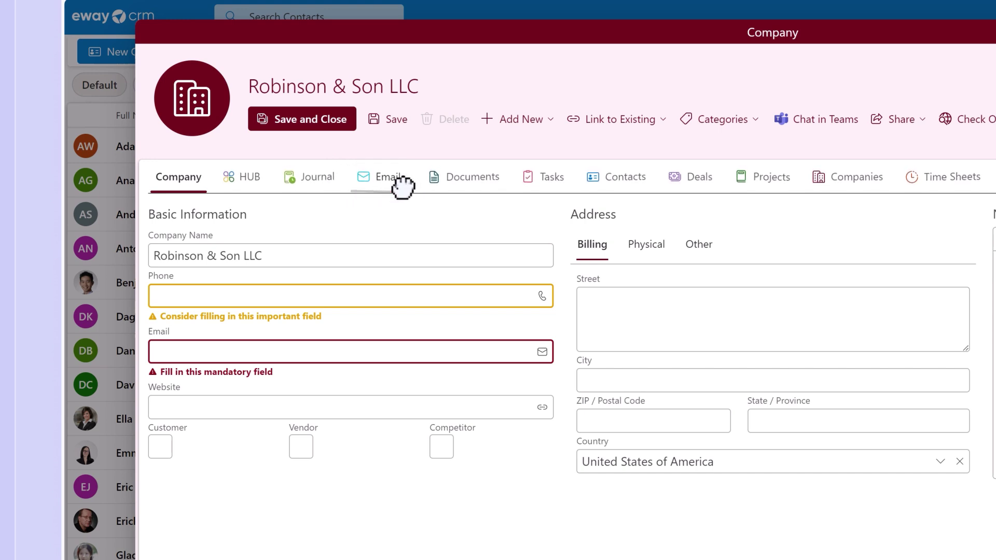
left_click_drag(403, 187, 403, 187)
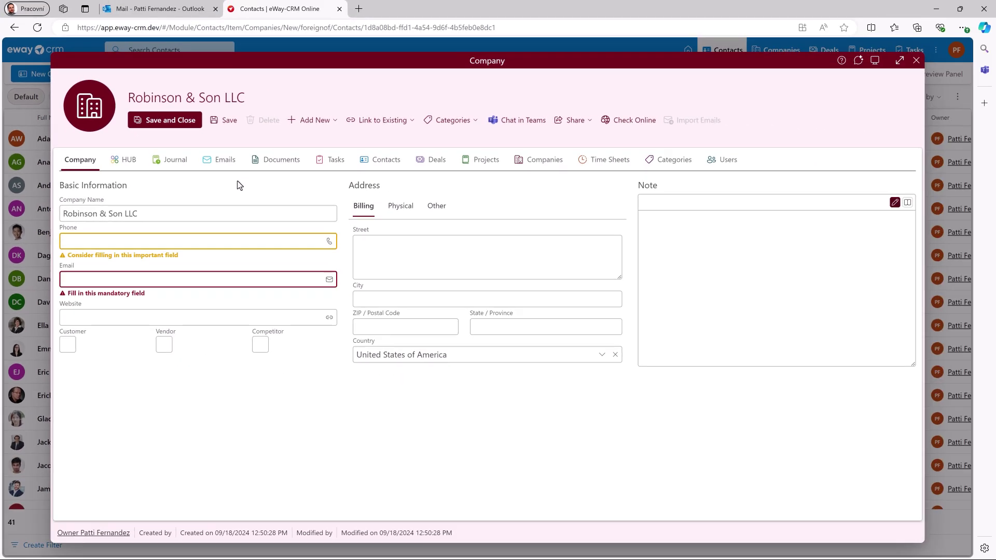
left_click(916, 61)
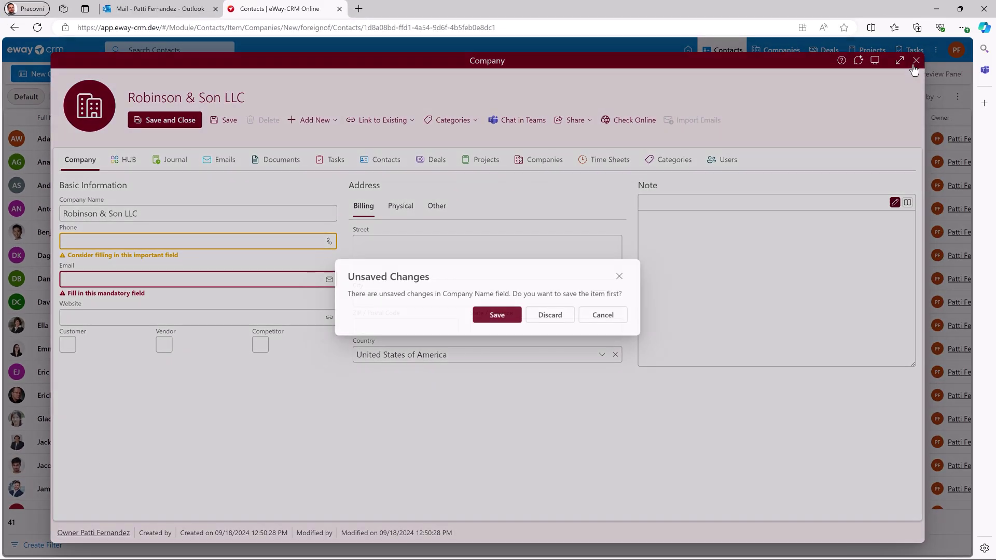
left_click(561, 317)
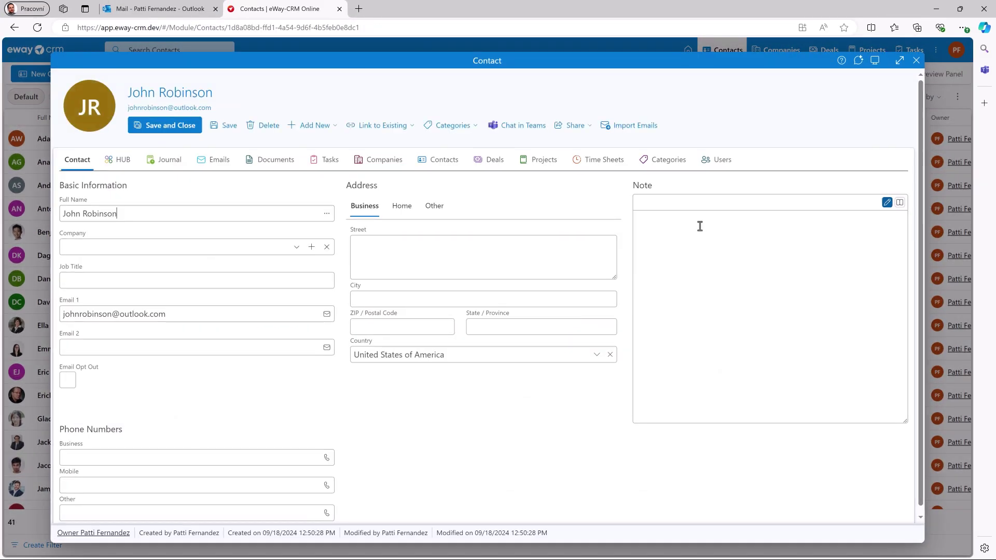
left_click(916, 62)
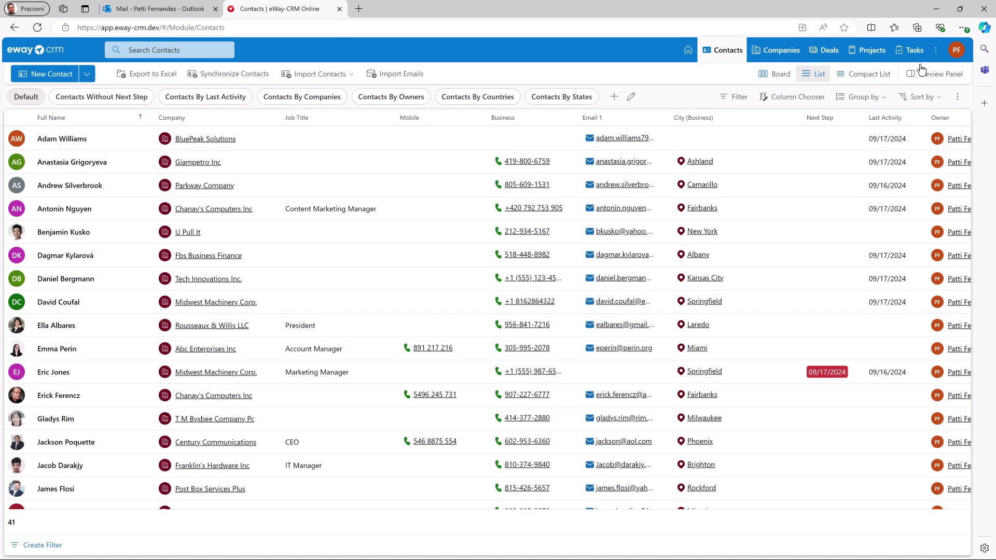
left_click(958, 56)
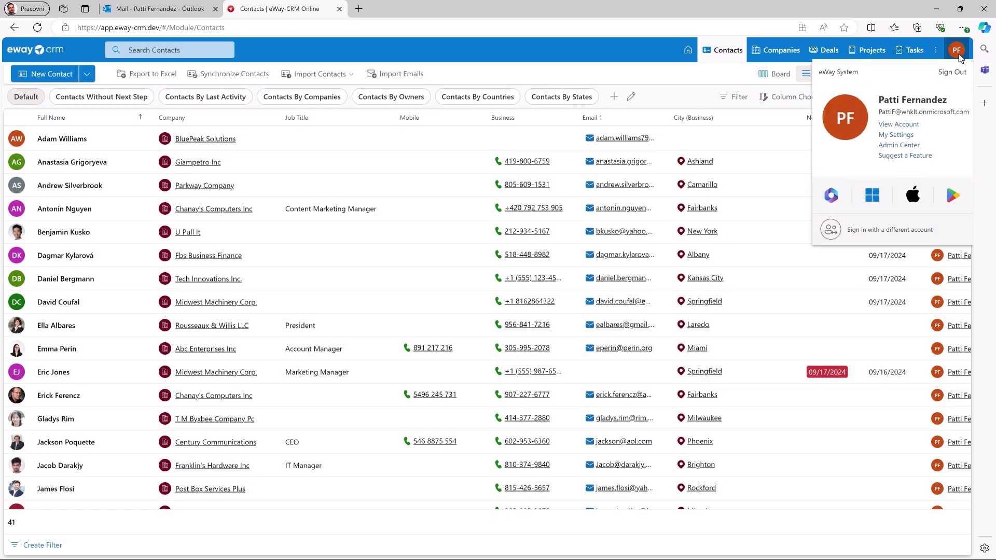
left_click(896, 138)
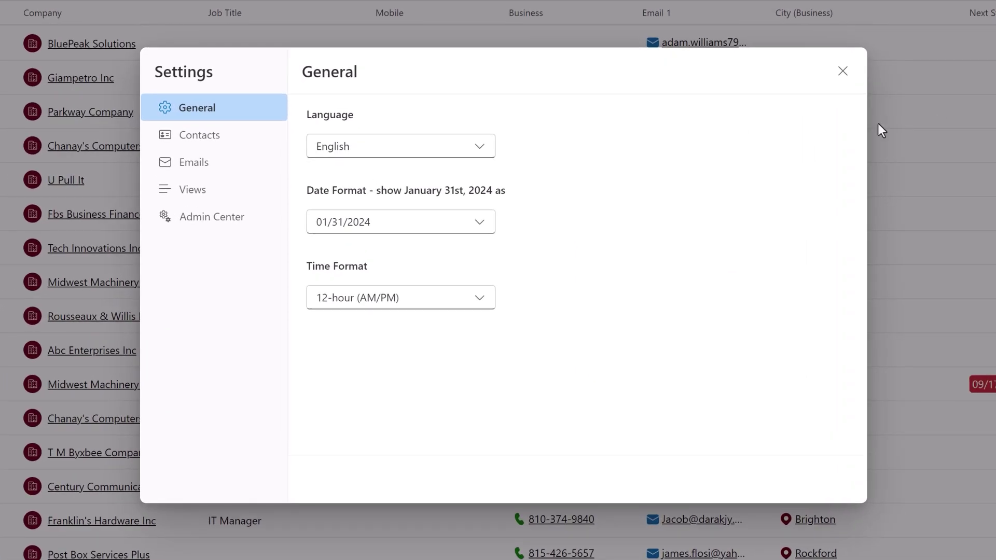
left_click(457, 225)
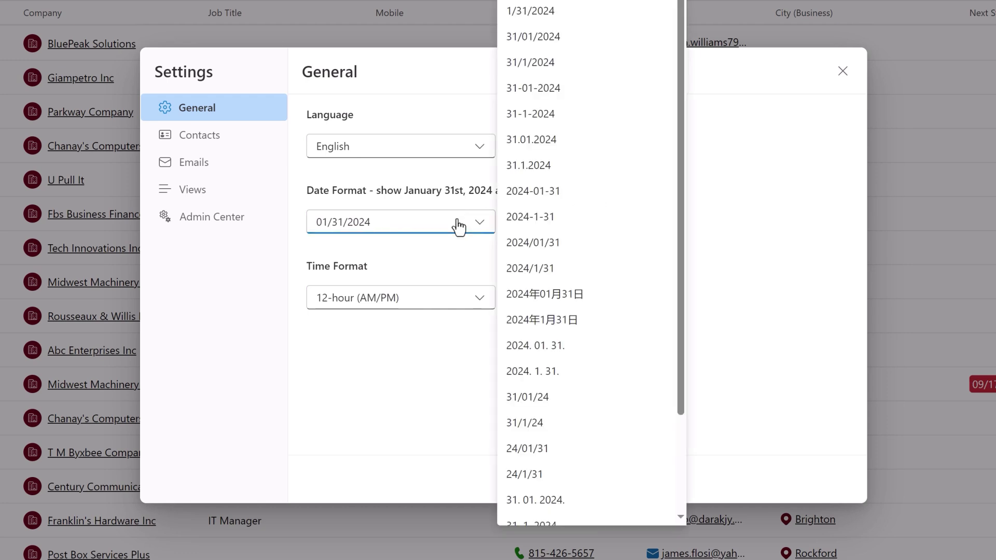
left_click(458, 227)
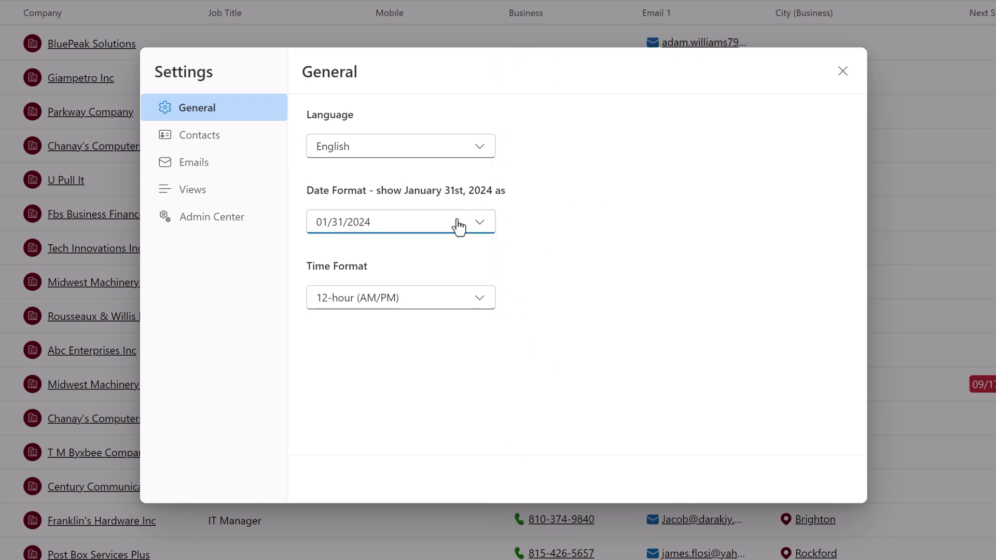
left_click(452, 298)
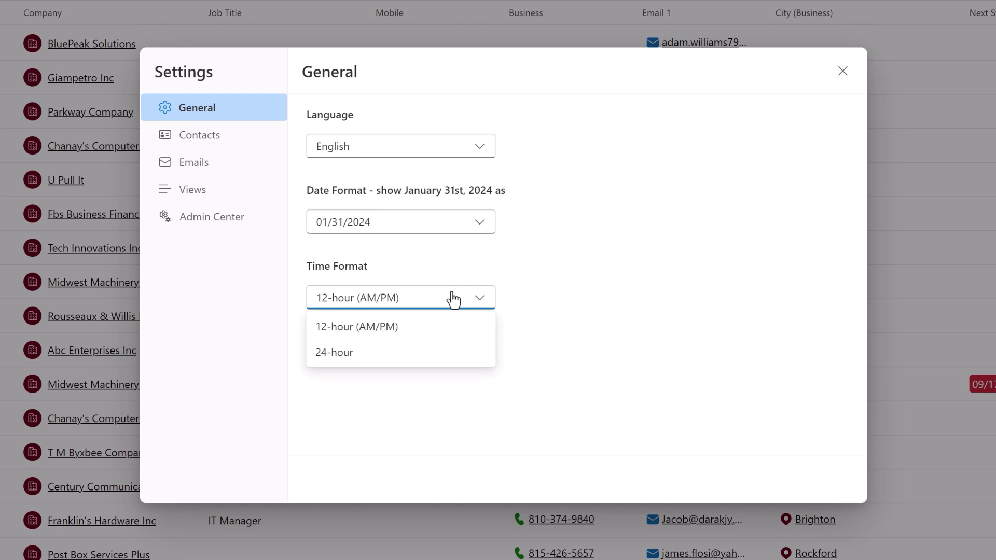
left_click(453, 299)
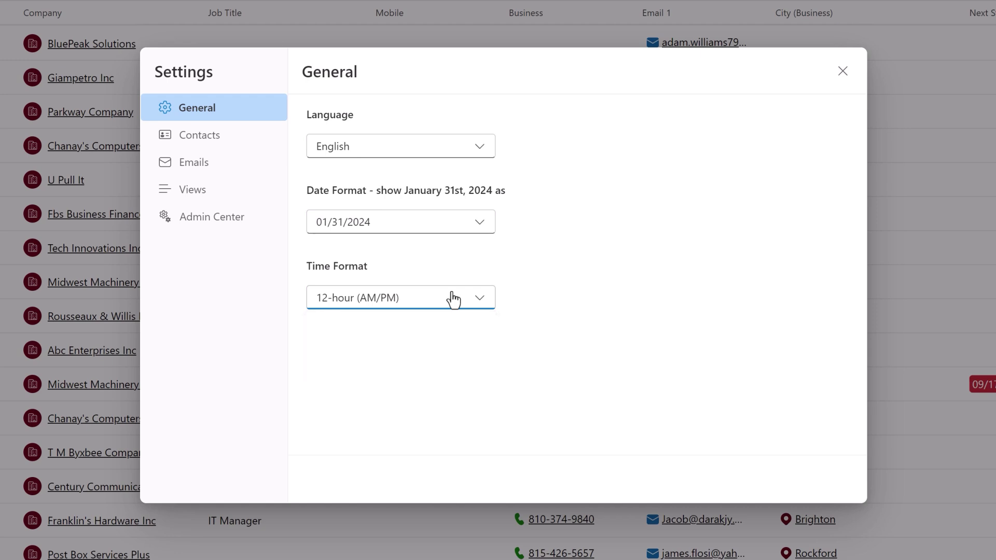
left_click(842, 82)
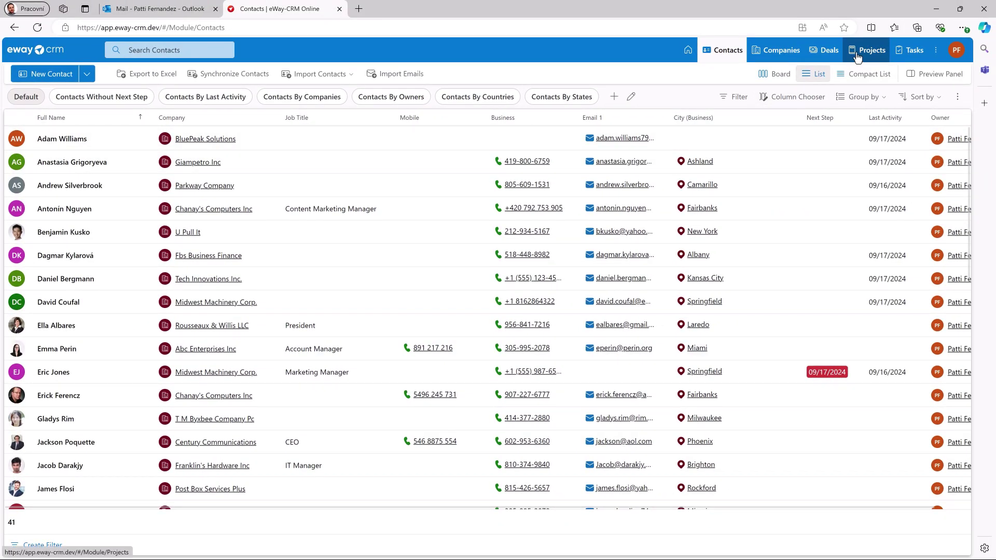
Search the Projects list for '10' to show only Website Development for Dorl & Son Inc
left_click(855, 58)
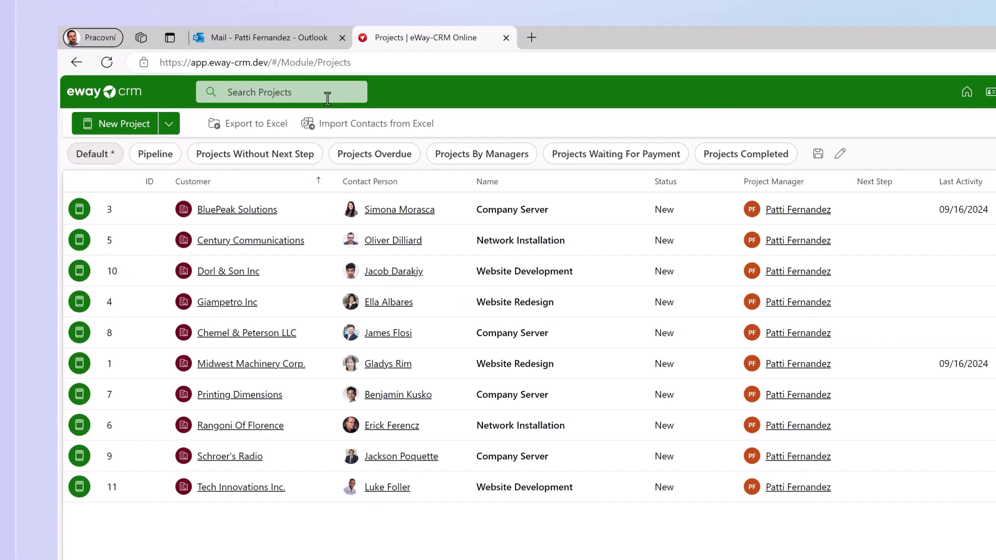
left_click(328, 98)
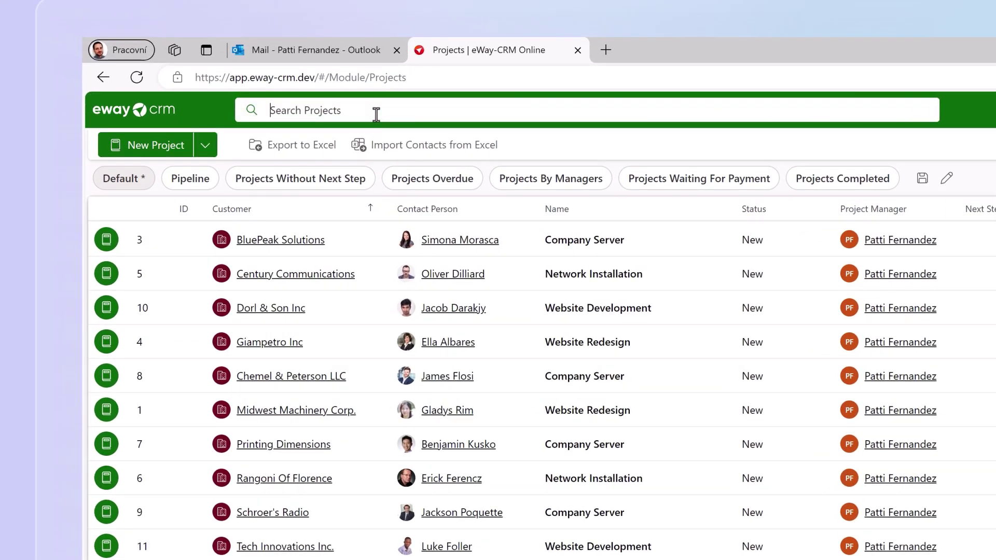
type("10")
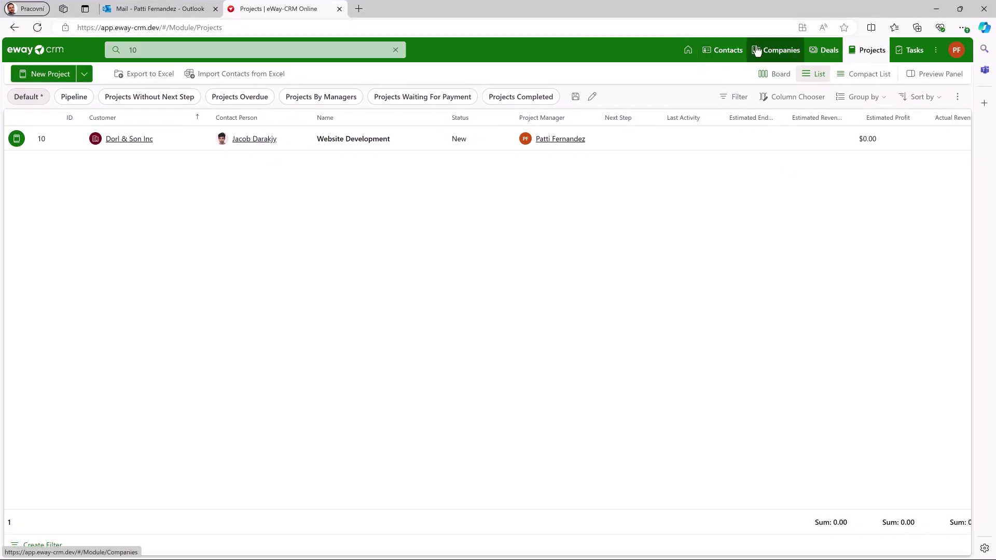
Group the Companies list by the Industries column and bring up the header row's context menu
left_click(757, 50)
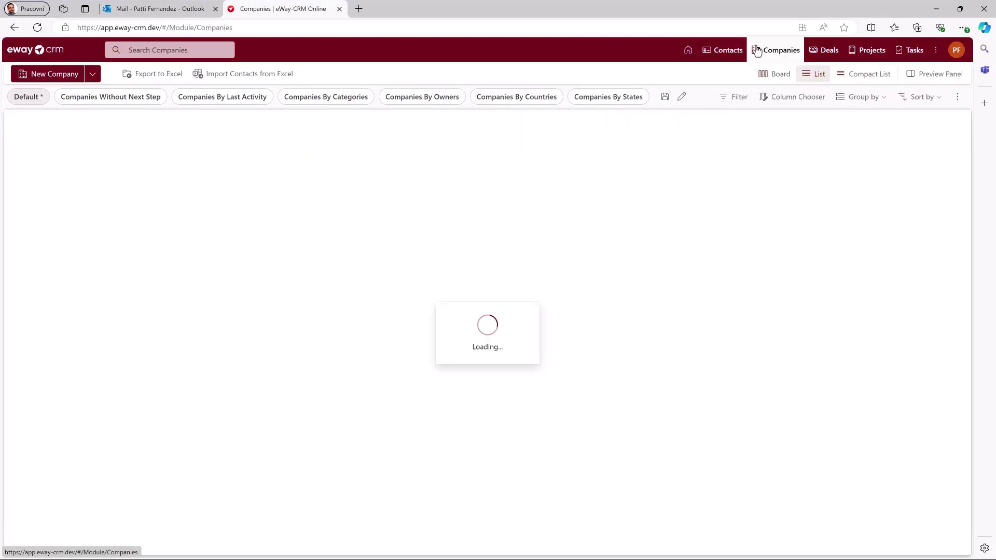
right_click(742, 116)
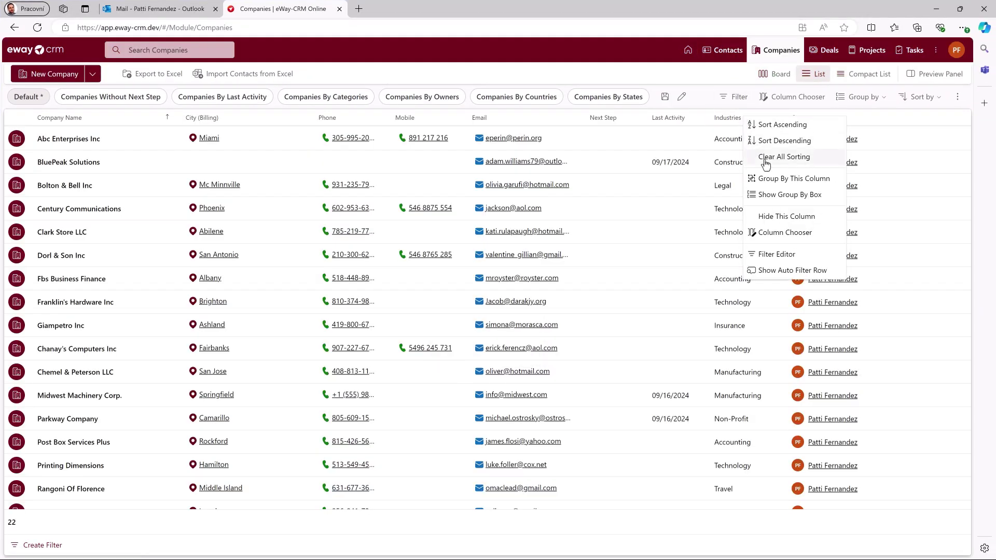
left_click(773, 179)
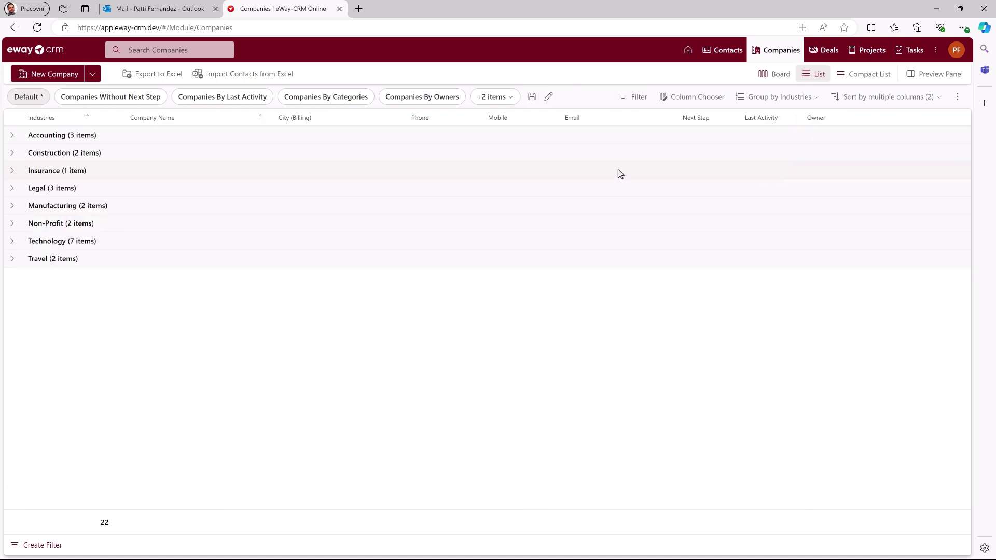
right_click(15, 124)
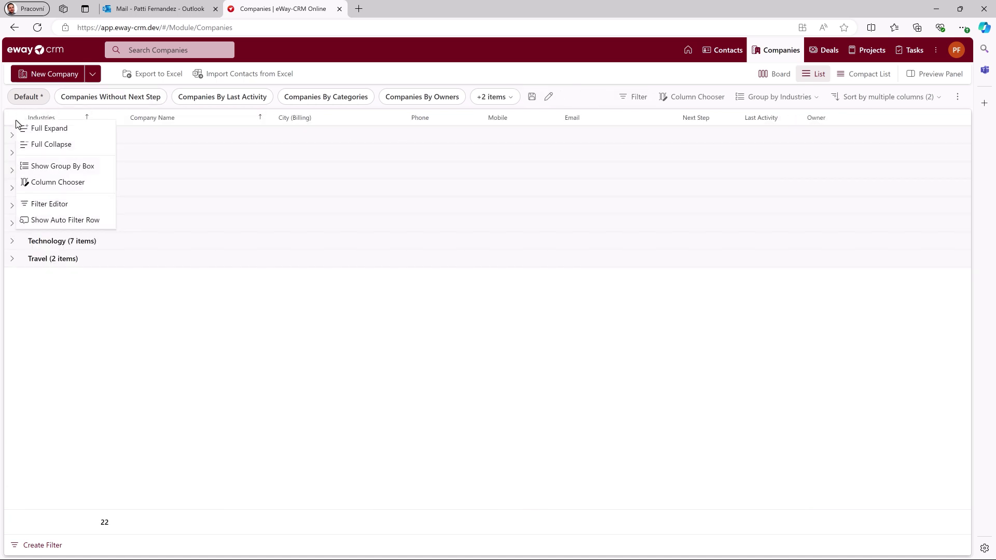